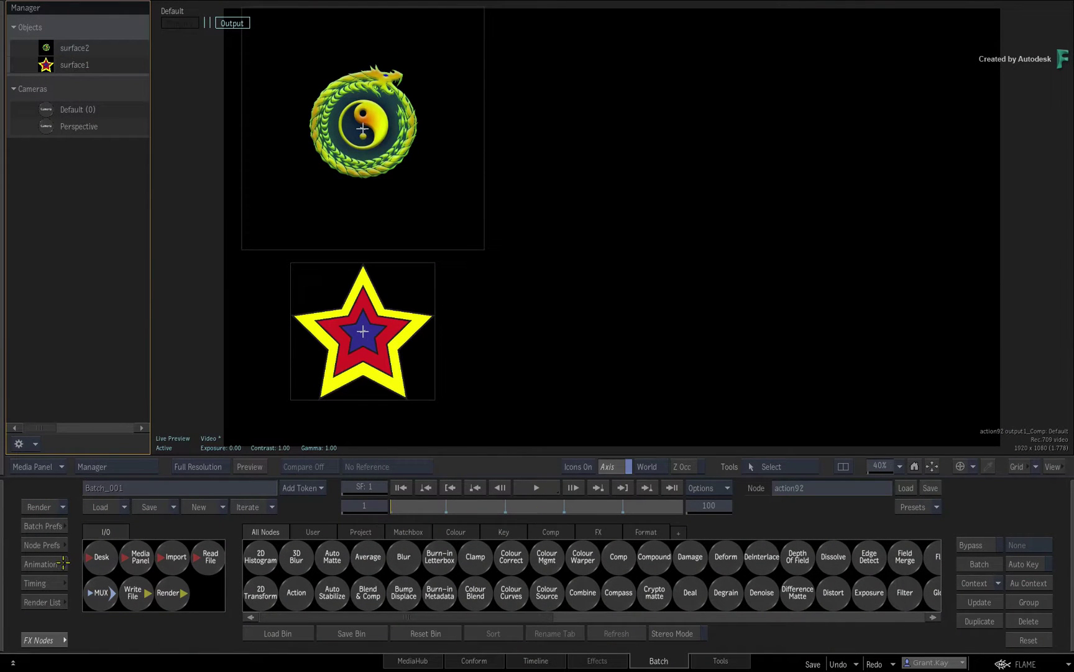
Step: Open the Animation editor for action92, listing axis1's position channels
left_click(49, 563)
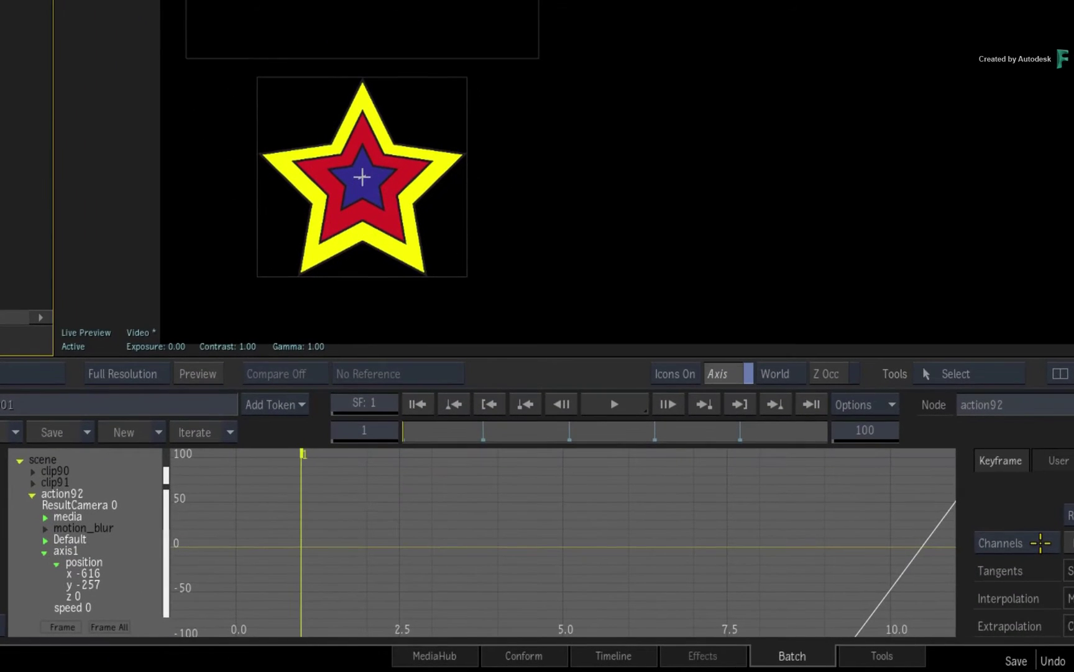
left_click(1040, 542)
left_click(1040, 519)
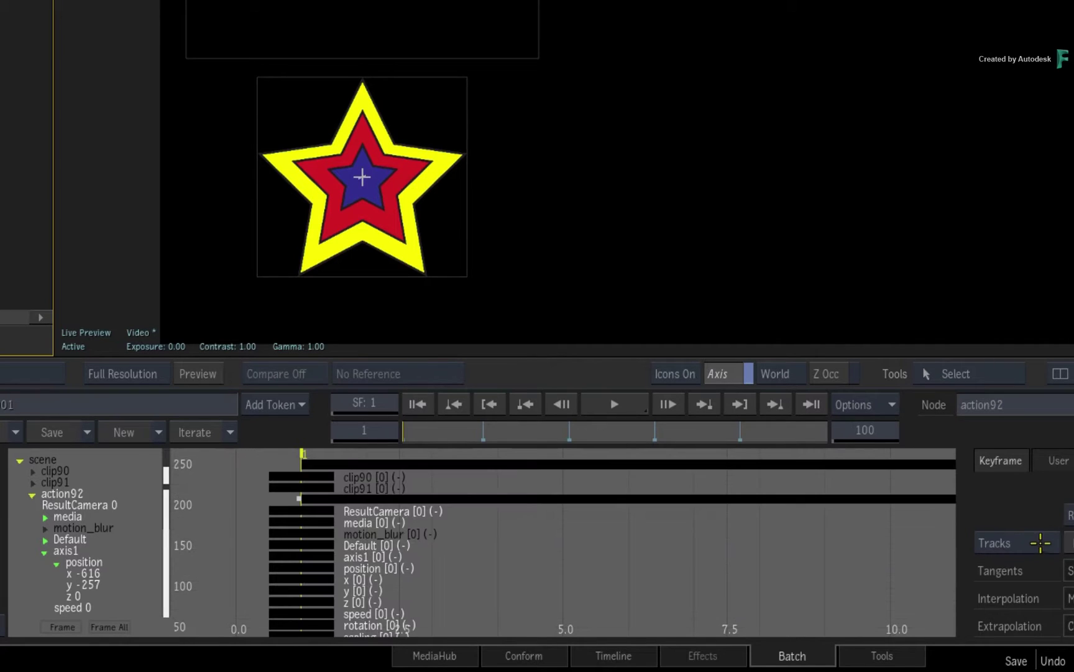
left_click(1038, 542)
left_click(1040, 520)
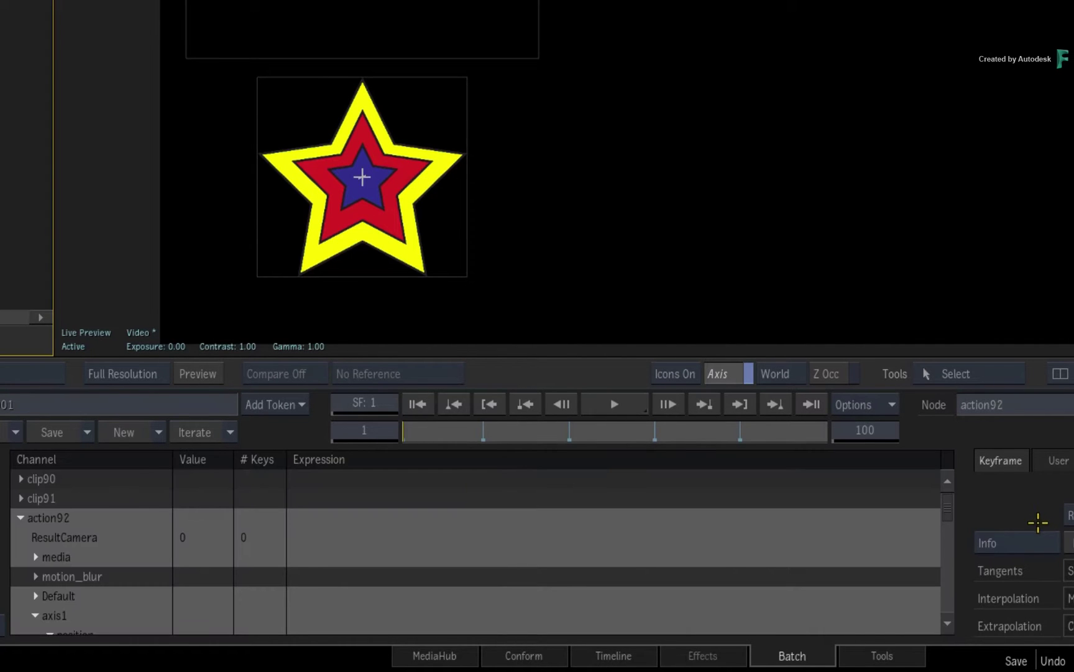
left_click(1037, 541)
Step: Switch from the curve graph to the node bin and scrub the coin surface's motion through frame 100
left_click(865, 619)
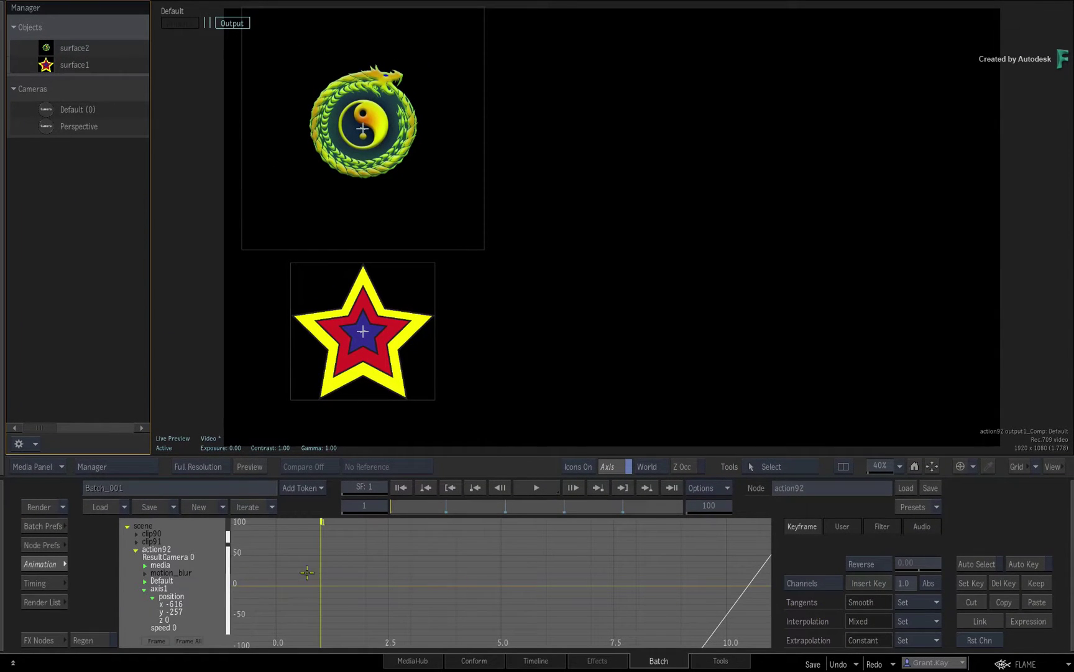
left_click(43, 565)
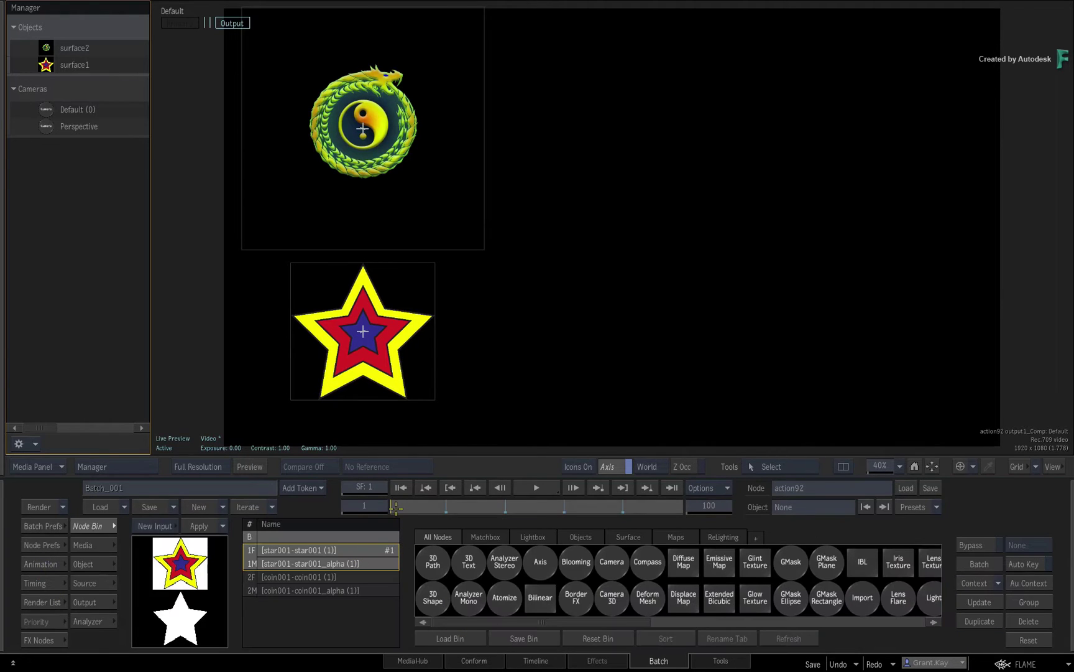
left_click_drag(395, 507, 337, 515)
mouse_move(400, 508)
left_mouse_down()
mouse_move(677, 498)
mouse_move(344, 494)
left_mouse_up()
left_click_drag(404, 497, 334, 505)
Step: In the Animation editor, select axis1's X-position curve, frame it fully, and scrub to frame 92
left_click(40, 564)
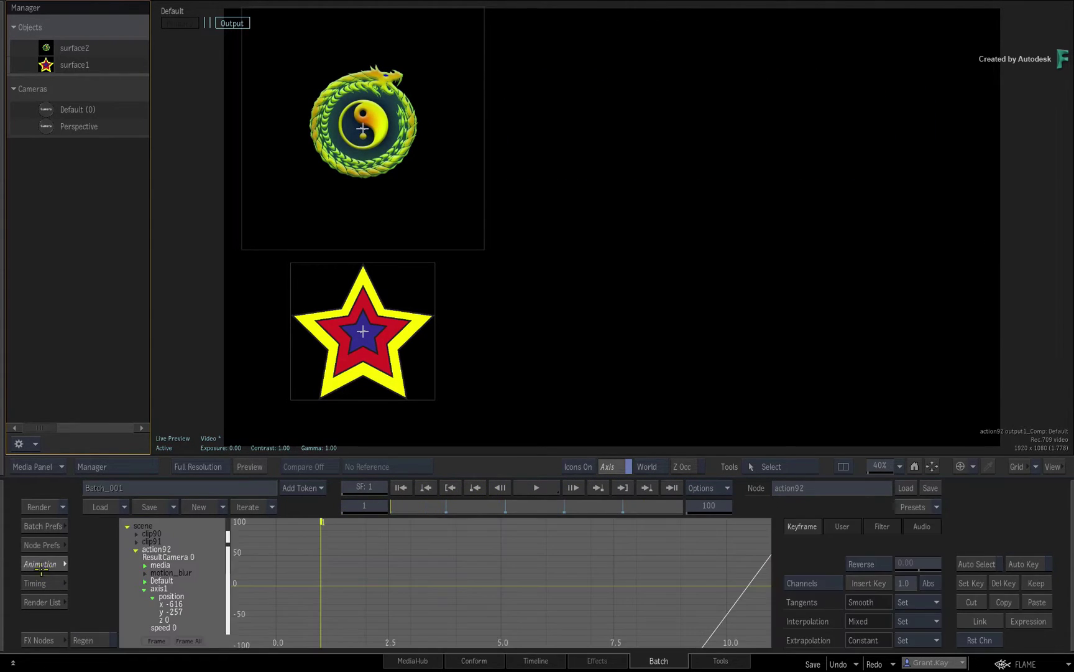
left_click(172, 598)
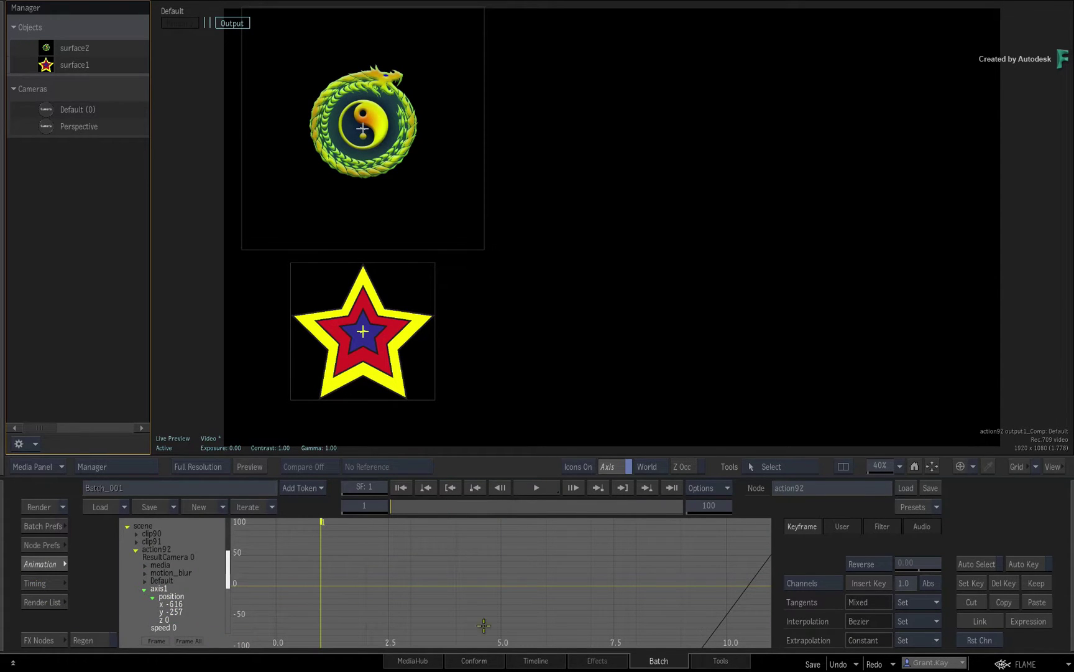
left_click(727, 611)
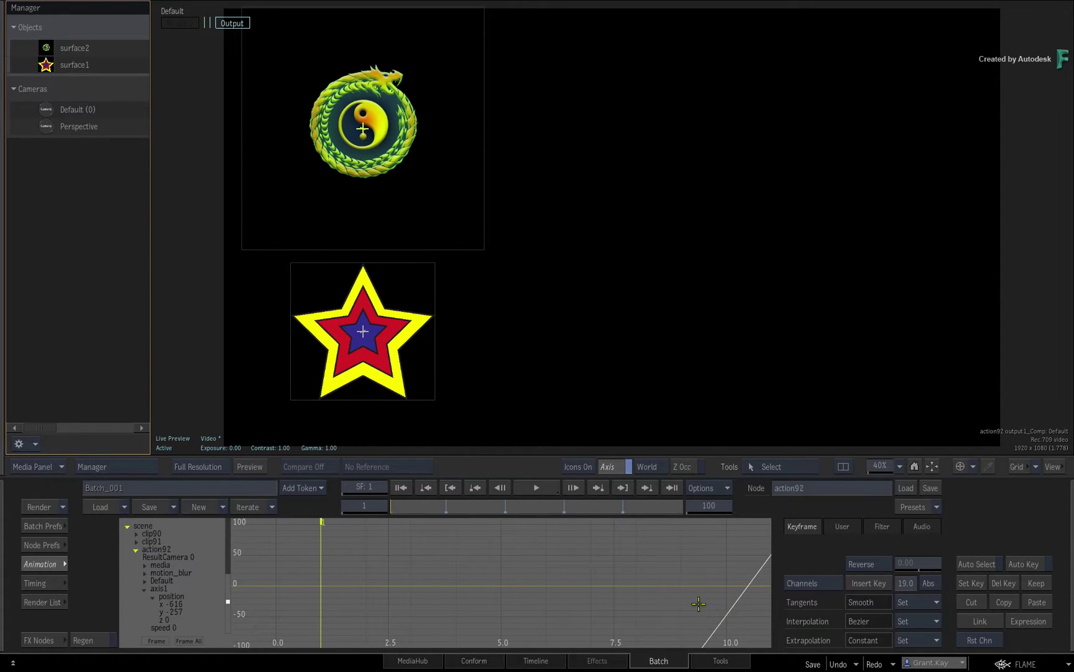
left_click(188, 640)
mouse_move(405, 505)
left_mouse_down()
mouse_move(649, 505)
mouse_move(385, 506)
left_mouse_up()
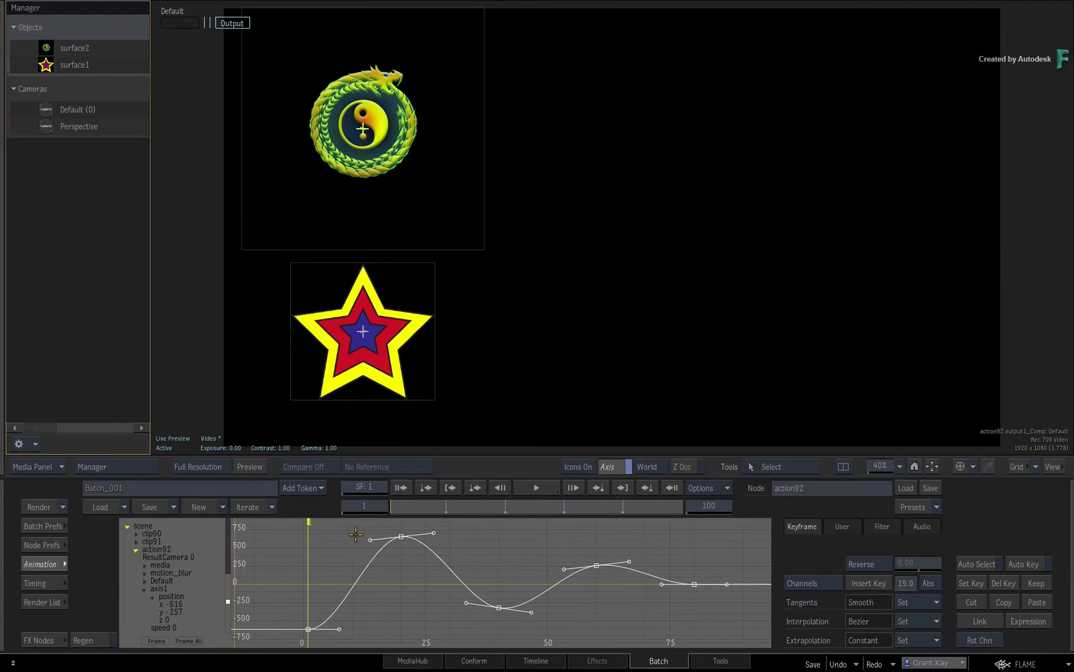
left_click(354, 532)
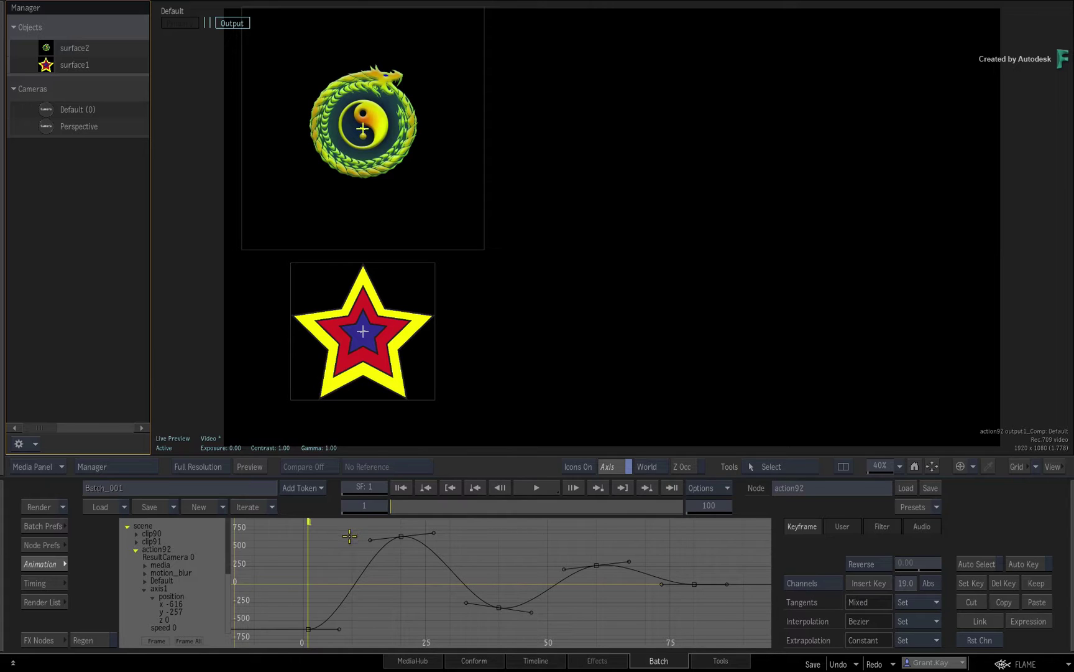
left_click(365, 565)
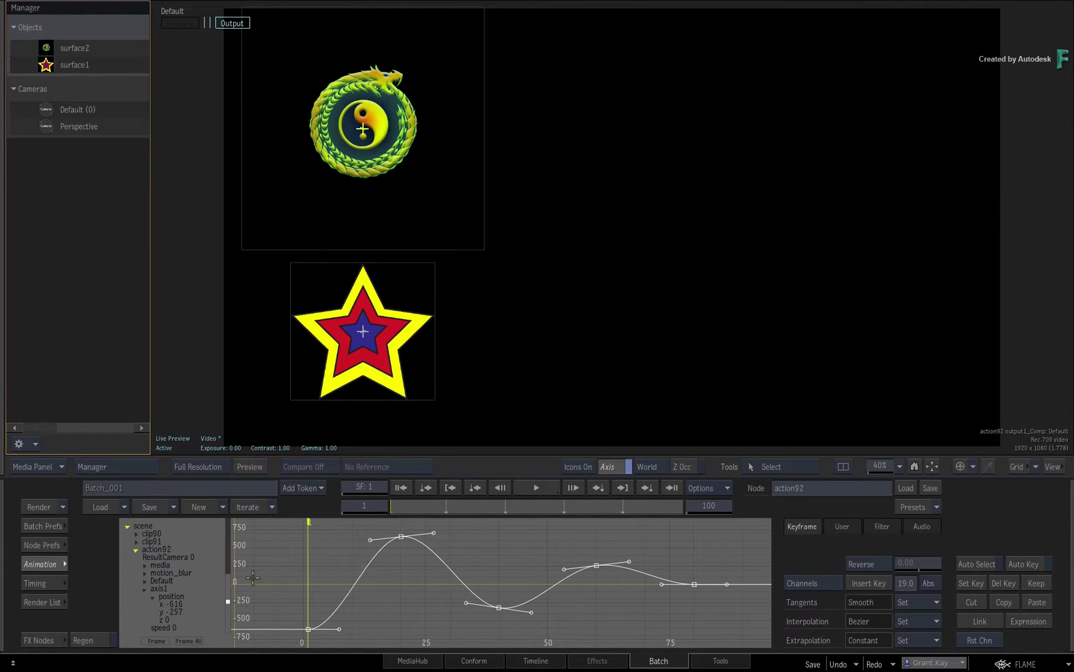
left_click_drag(228, 563, 233, 622)
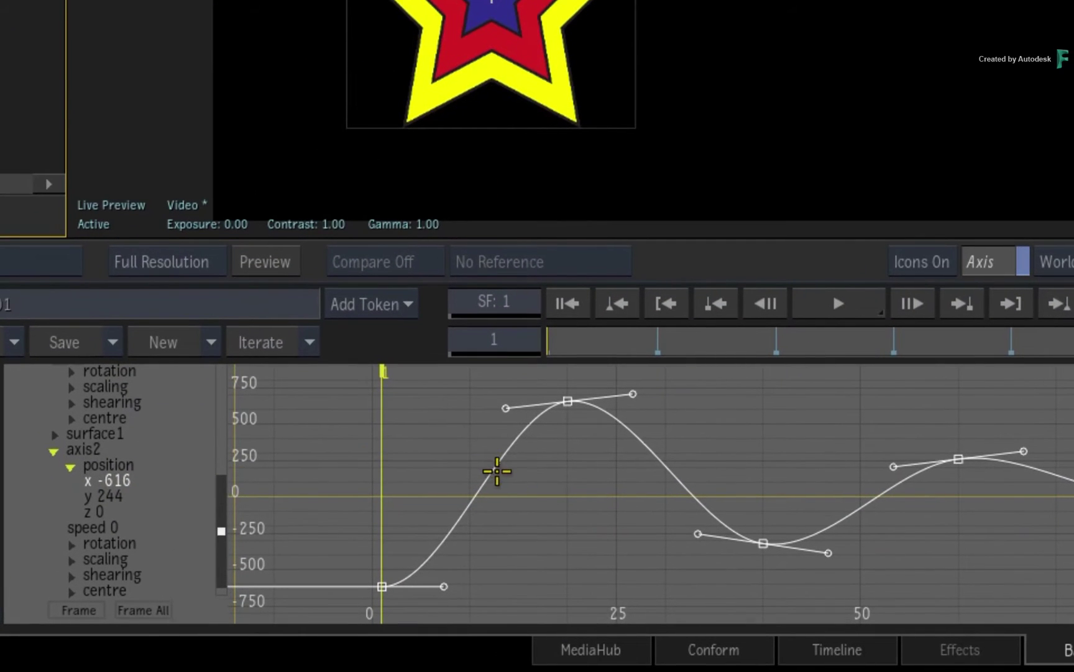
left_click_drag(579, 341, 469, 396)
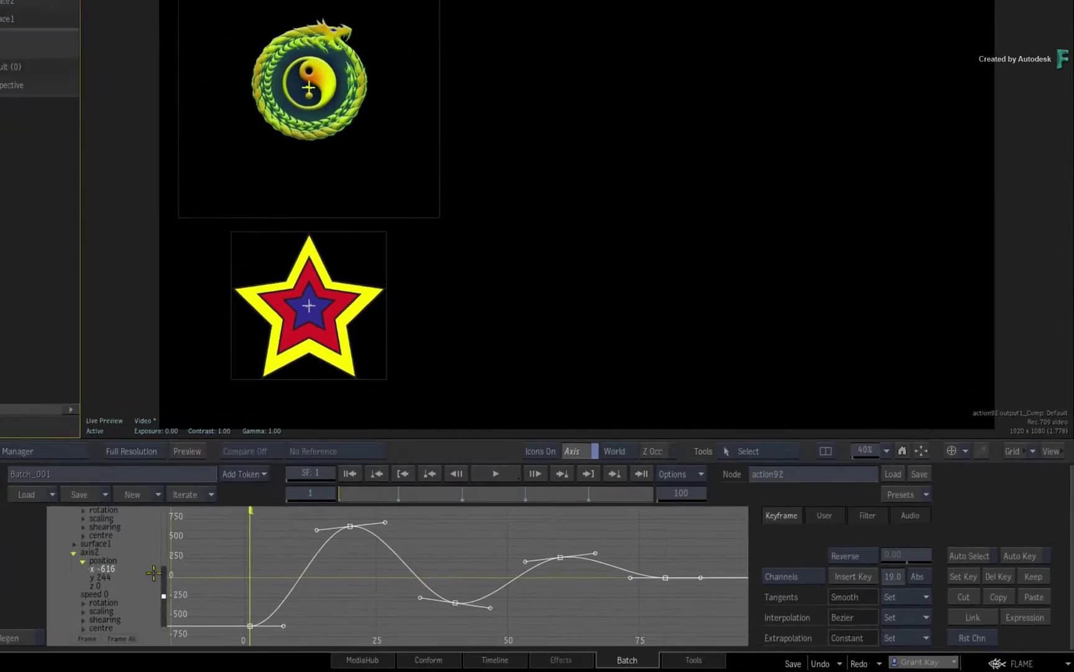
left_click_drag(154, 572, 161, 534)
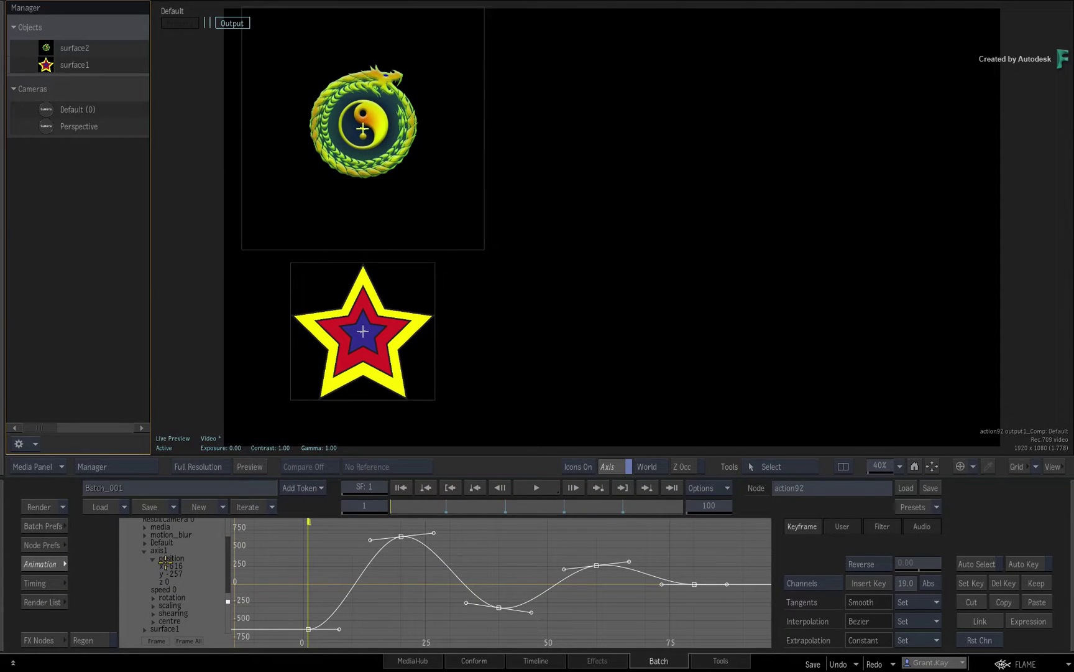
left_click(162, 566)
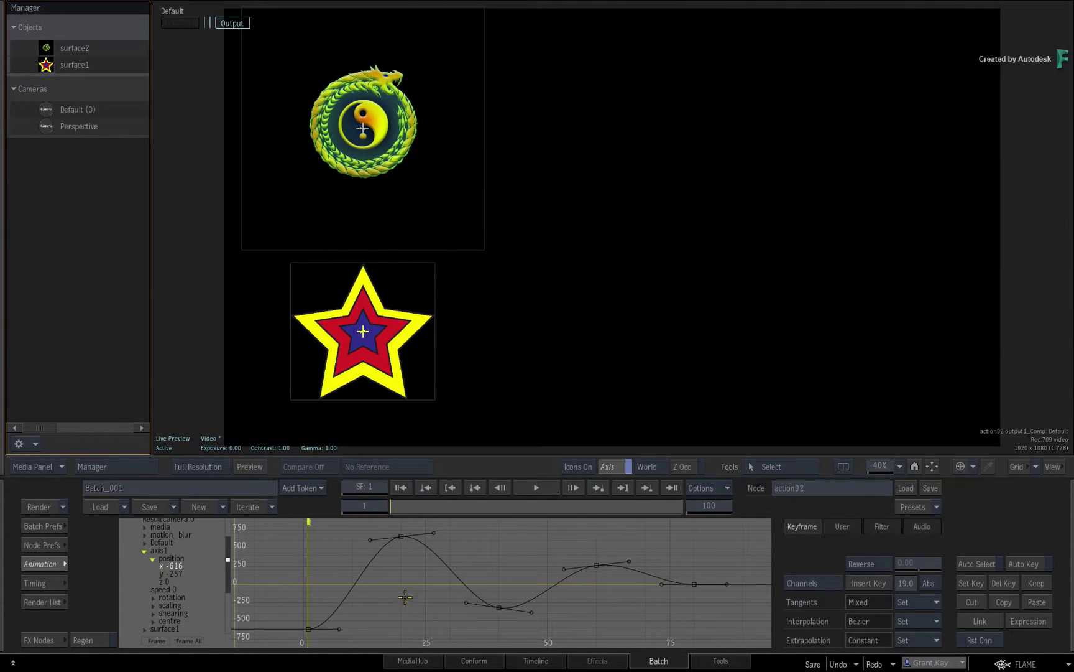
left_click(1037, 600)
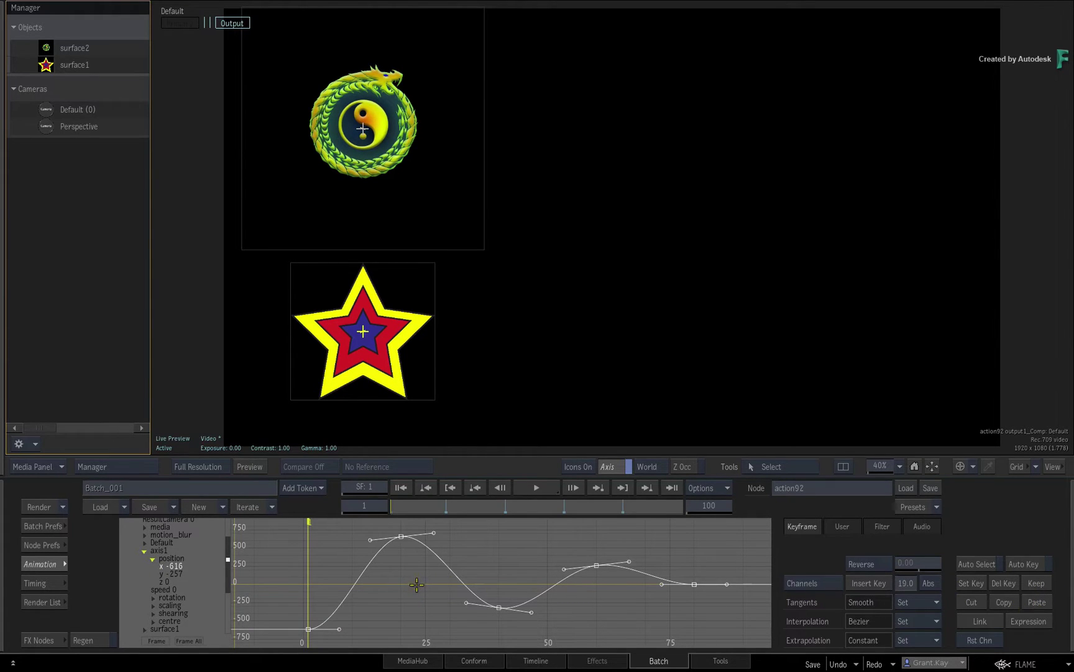
left_click_drag(401, 507, 693, 493)
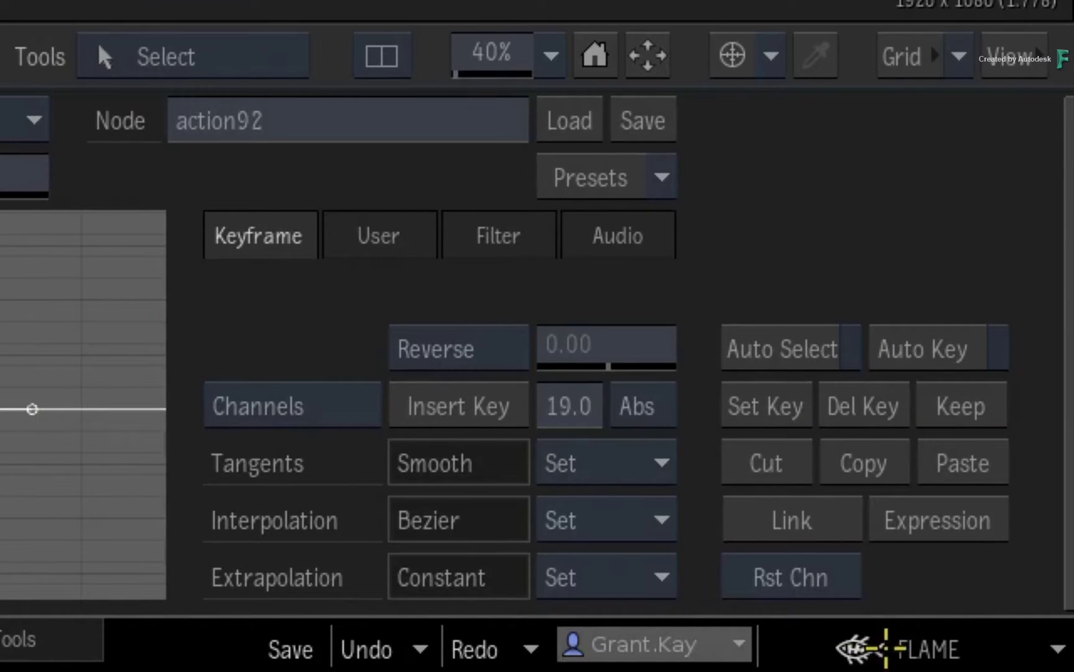
left_click(886, 647)
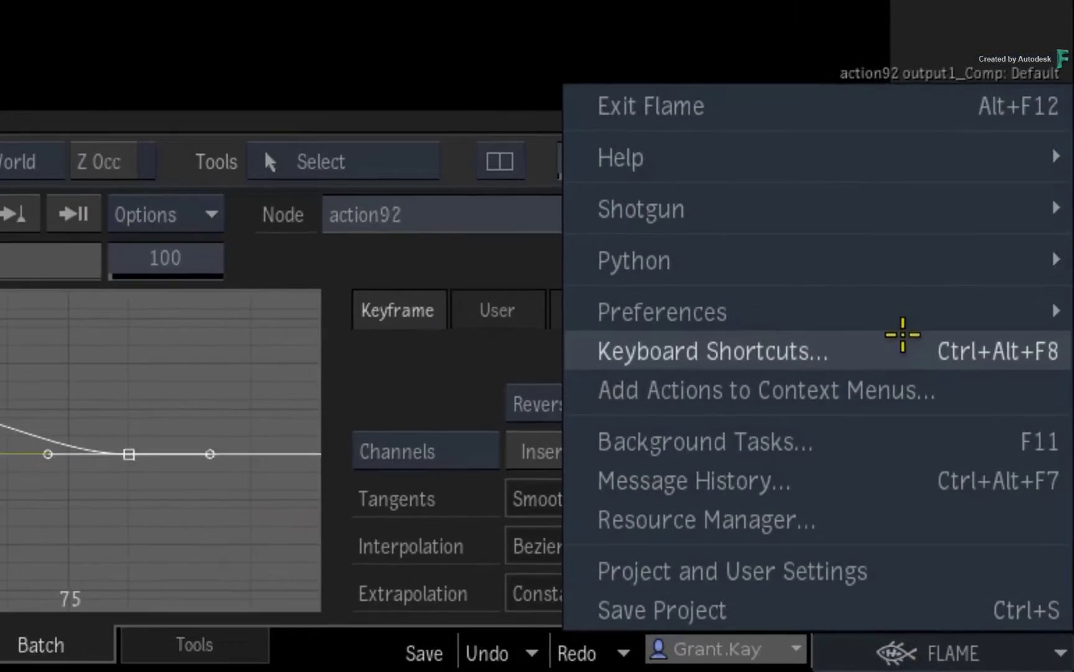
left_click(862, 277)
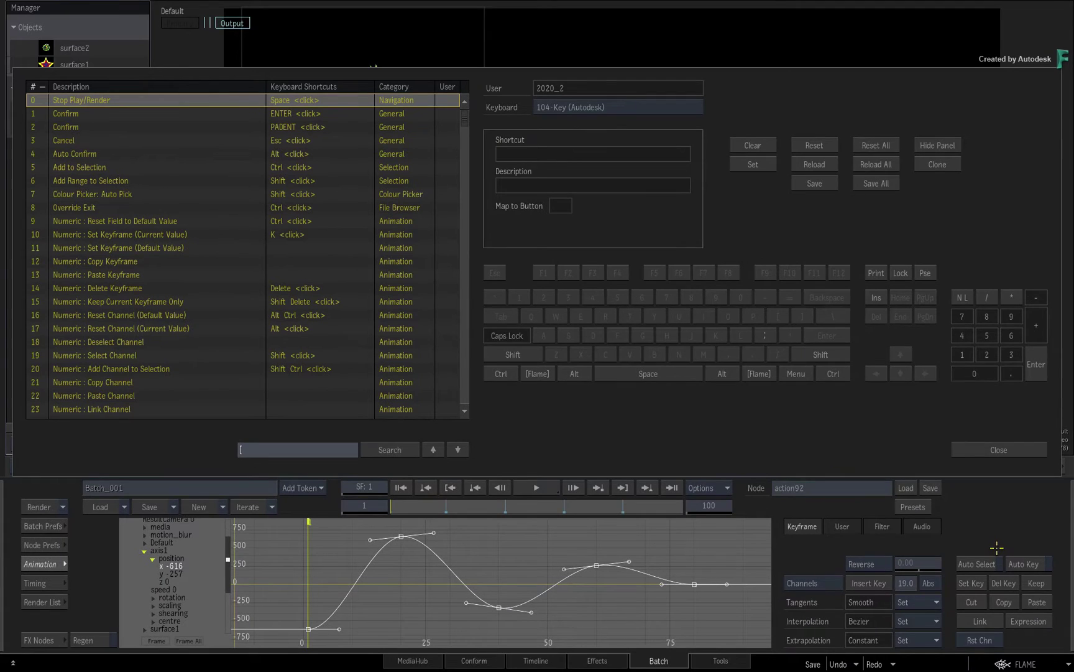
left_click(1021, 446)
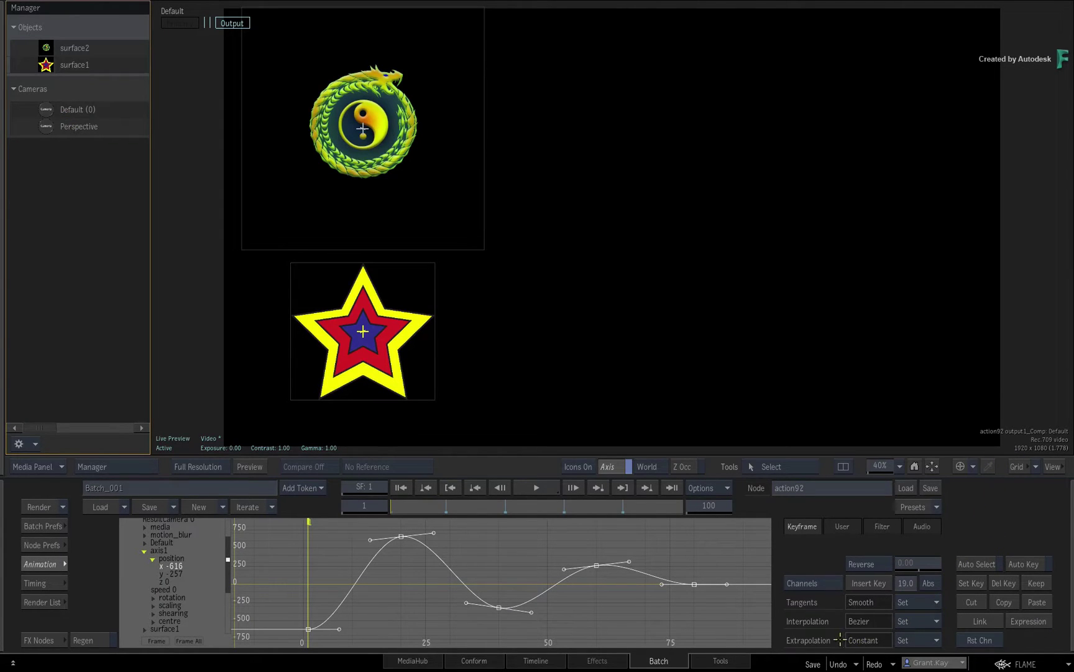
left_click(840, 663)
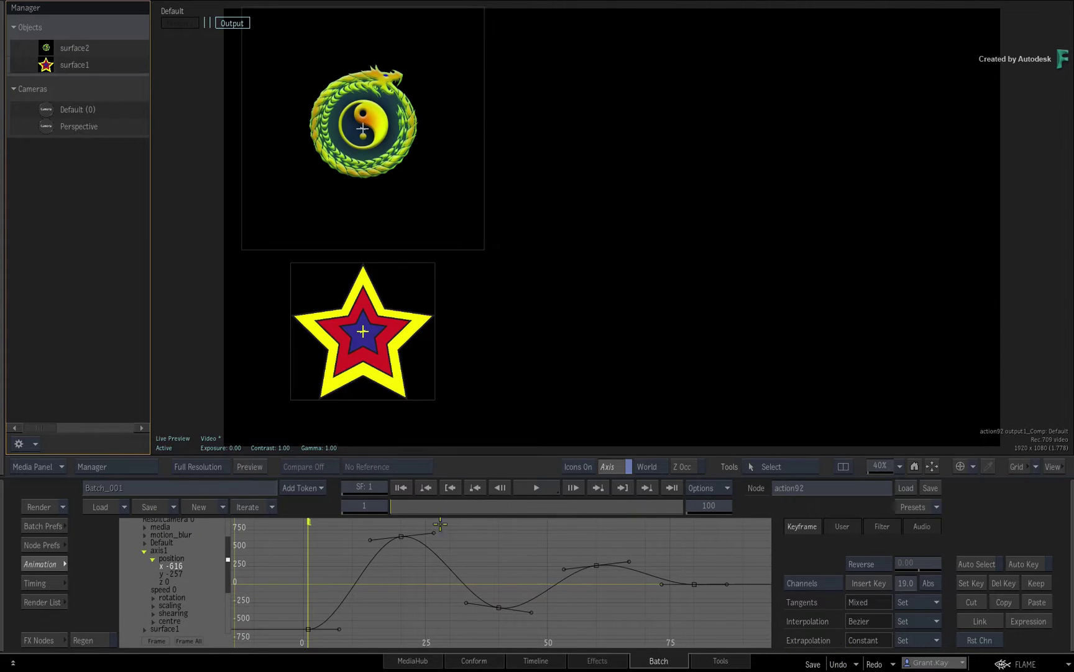
left_click_drag(398, 505, 513, 504)
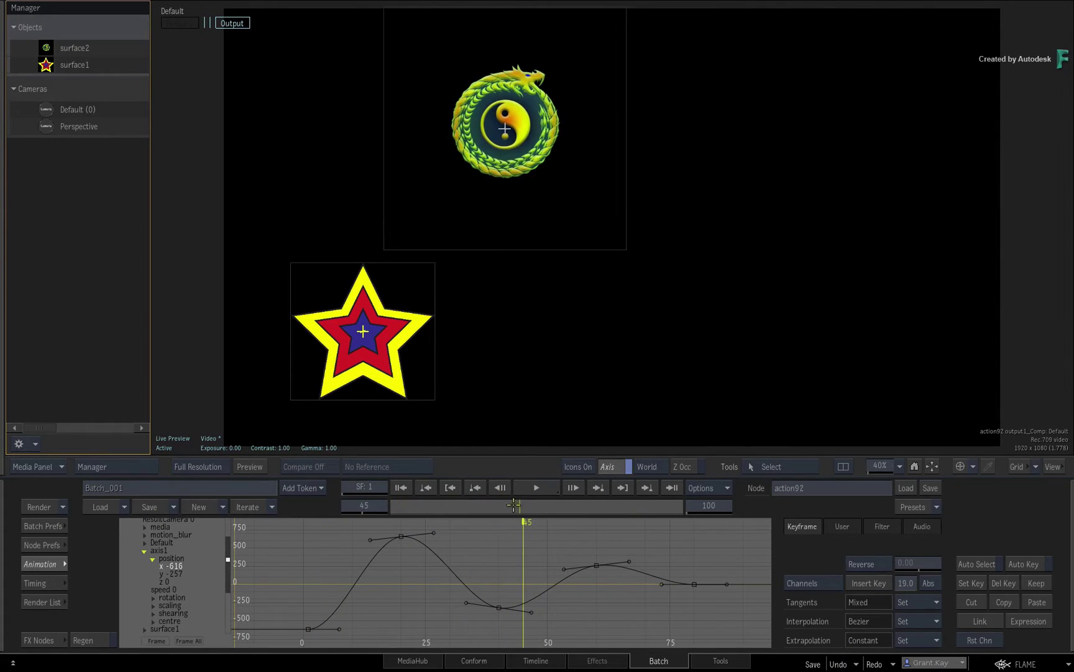
left_click(1037, 601)
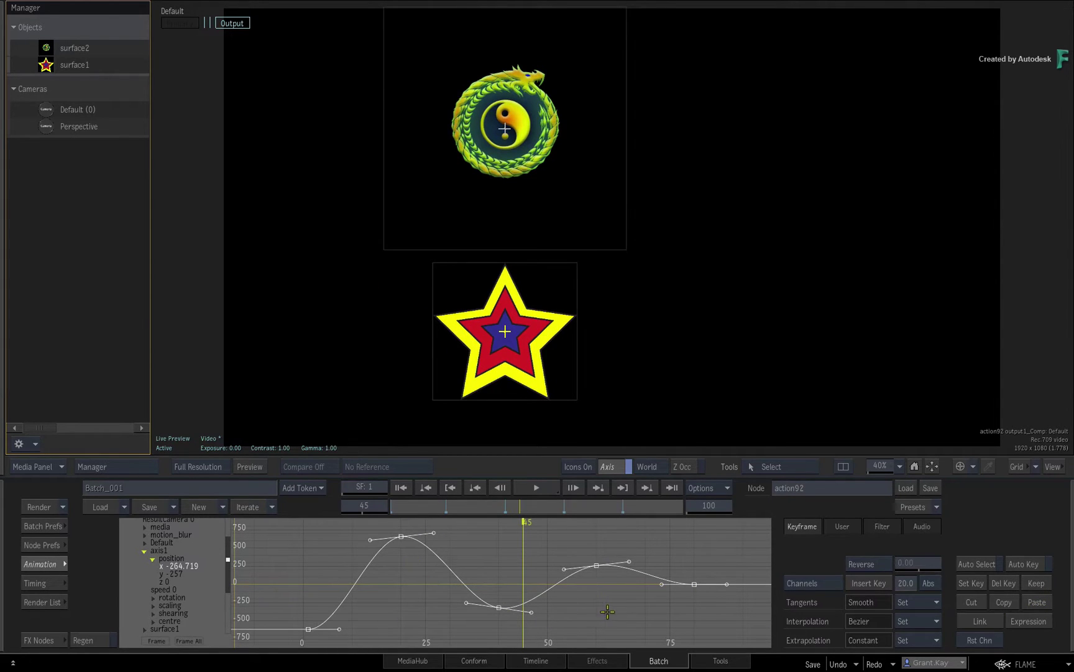
left_click_drag(527, 501, 379, 515)
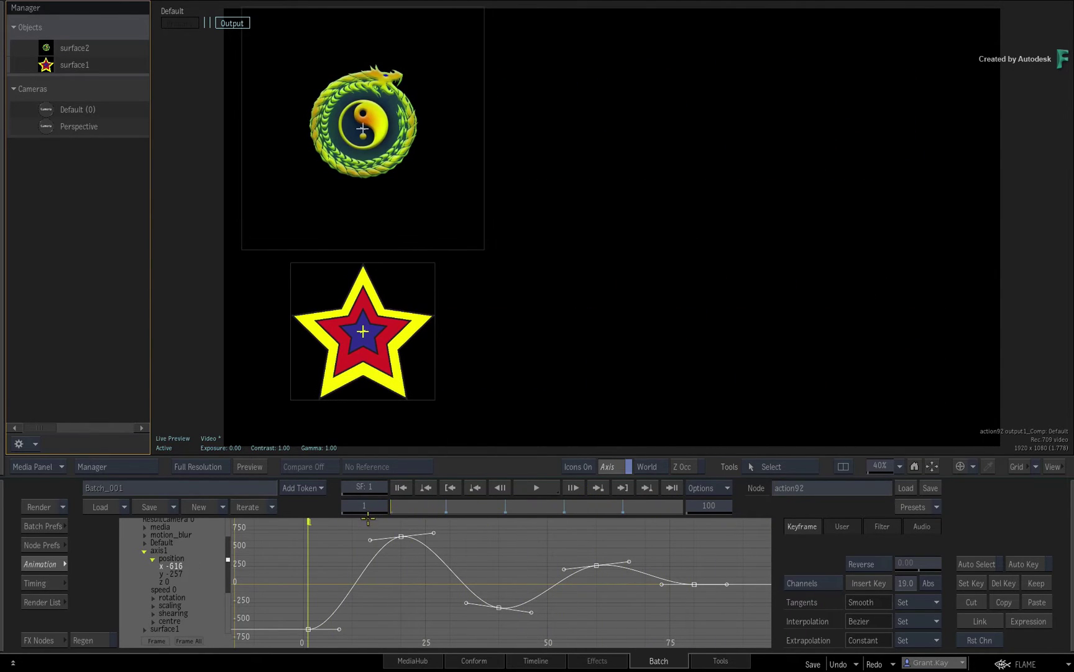
left_click_drag(442, 489, 372, 515)
Step: Undo the last change, scroll the channel tree to axis2's position channels, and deselect the X curve
key("ctrl+z")
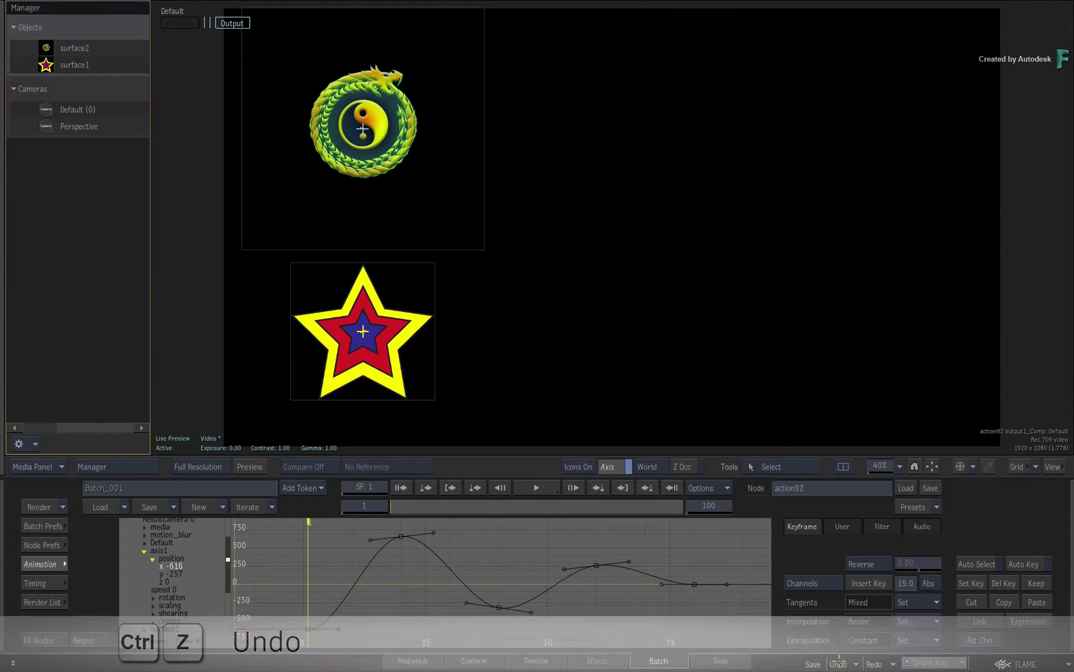
mouse_move(394, 510)
left_mouse_down()
mouse_move(606, 510)
mouse_move(392, 510)
left_mouse_up()
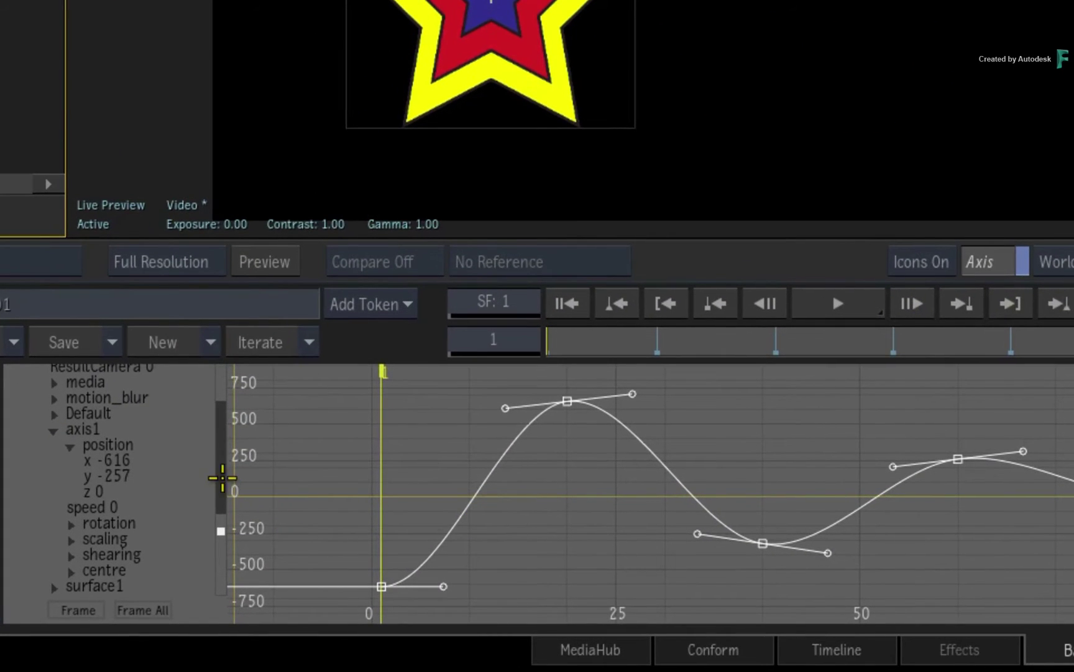
left_click_drag(229, 569, 226, 590)
left_click_drag(219, 516, 219, 585)
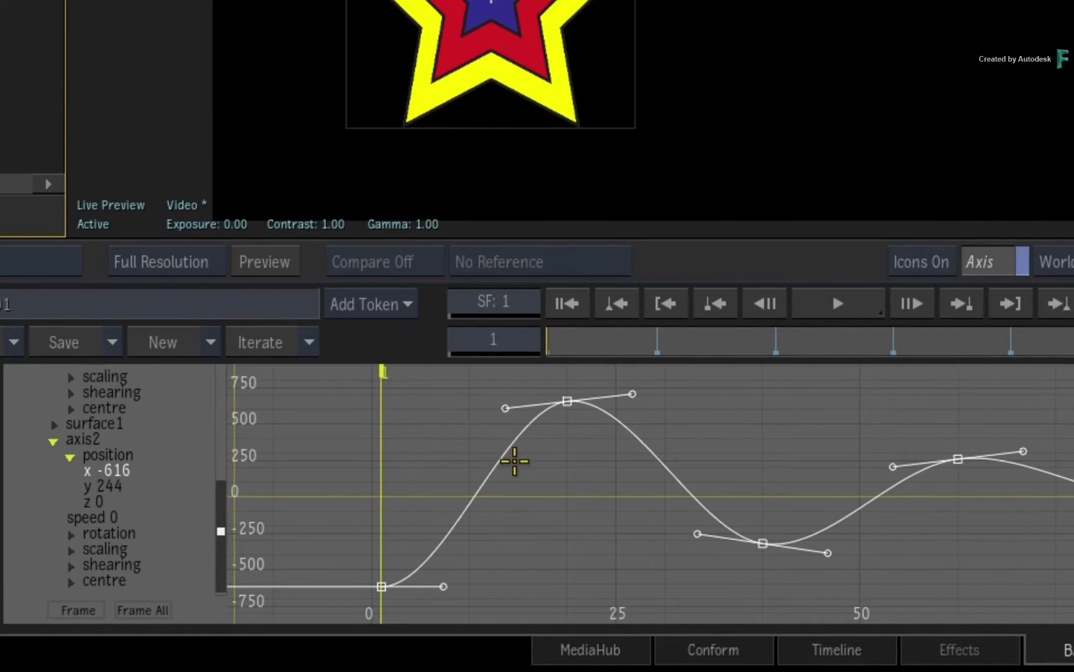
left_click(516, 463)
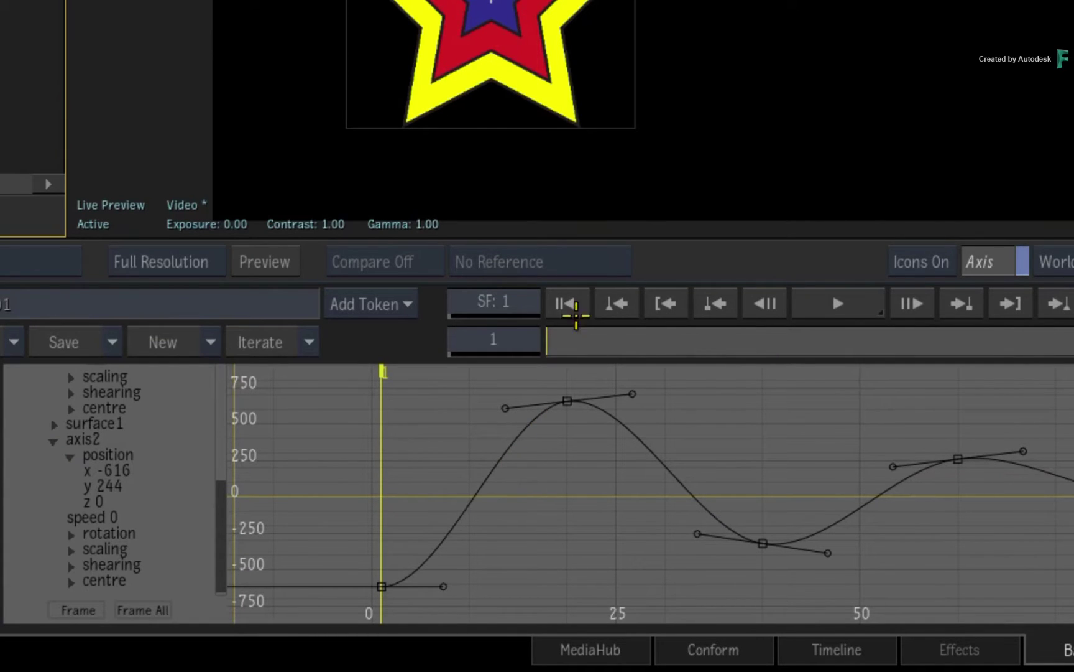
Step: Box-select the first three X position keyframes and paste them onto axis1's x channel
left_click_drag(550, 339, 482, 353)
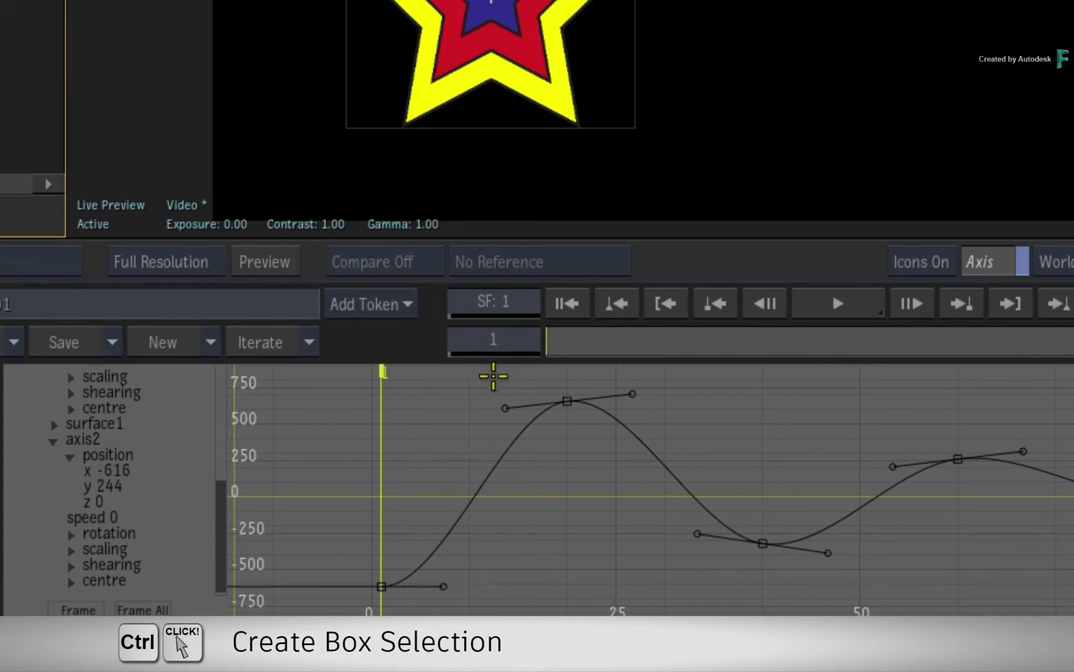
left_click_drag(367, 383, 811, 602)
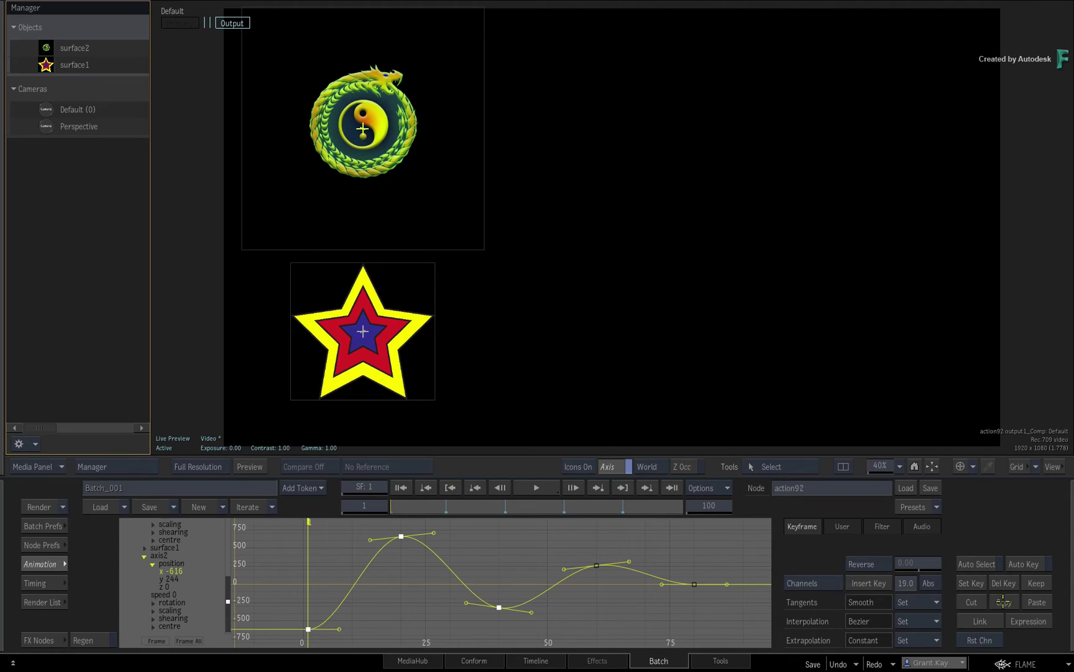
left_click_drag(225, 587, 227, 546)
left_click(161, 565)
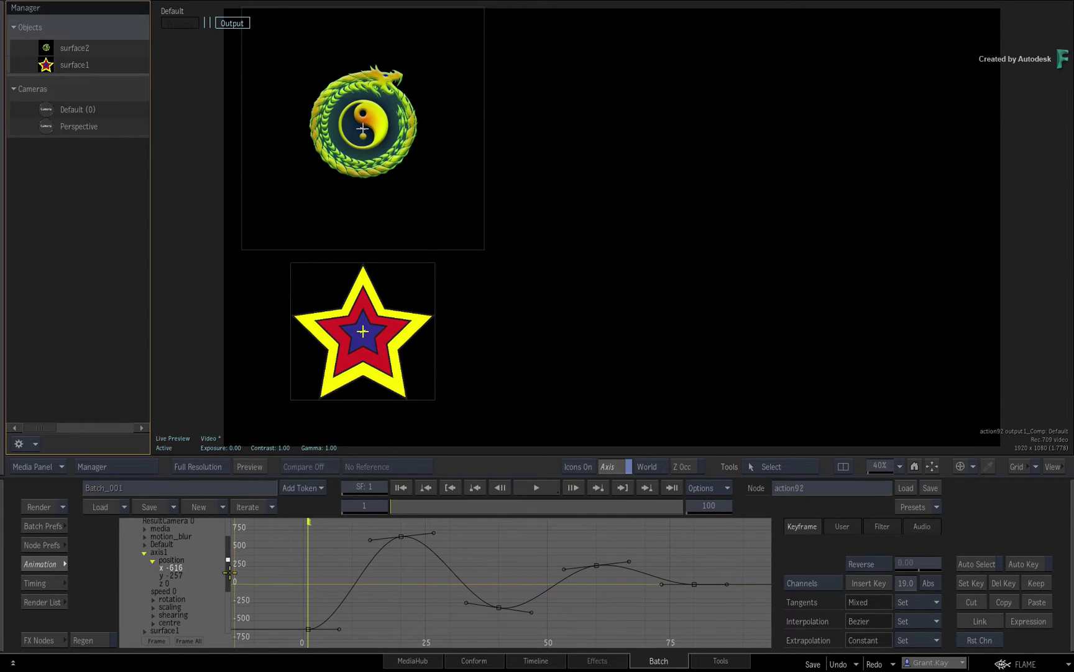
left_click(1033, 602)
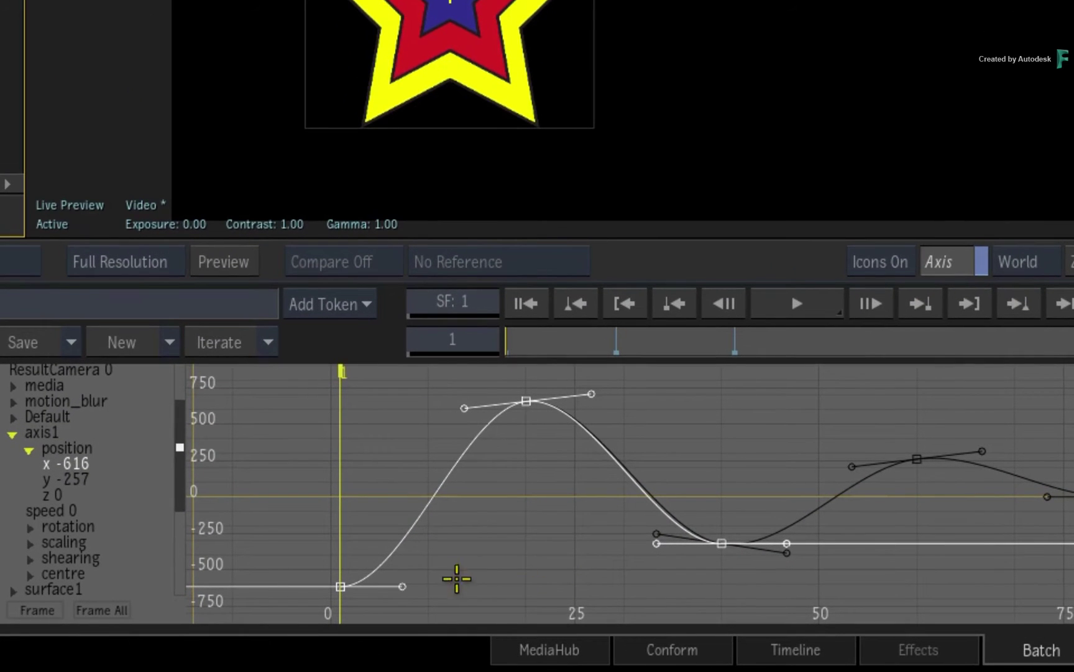
Step: Play and scrub to confirm axis1's x reaches -320 at frame 43
left_click(797, 303)
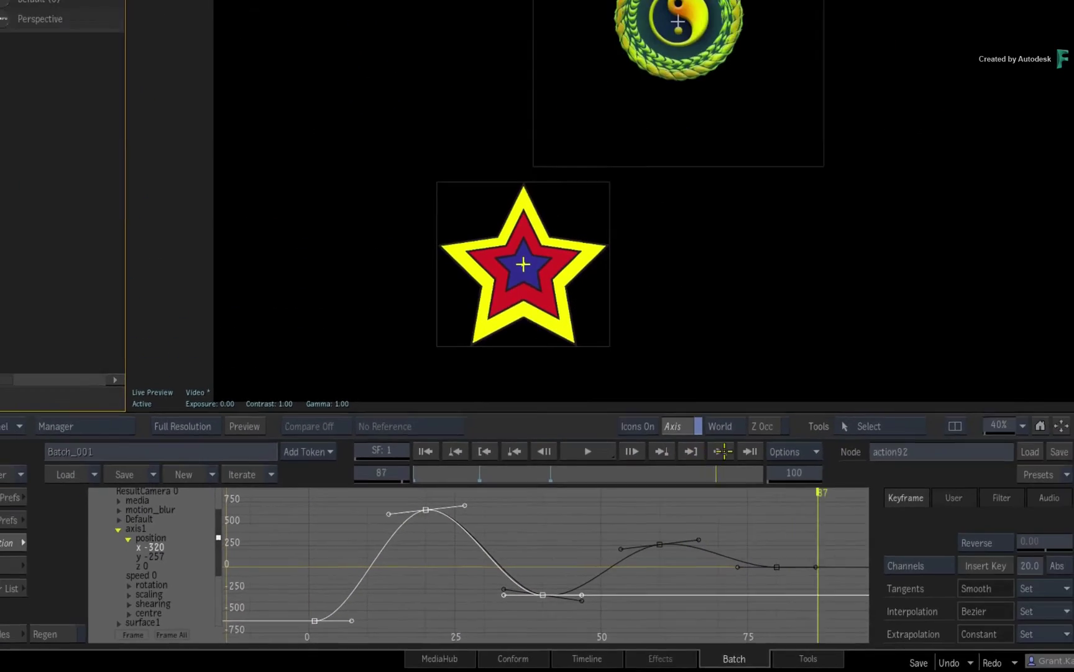
left_click(606, 341)
mouse_move(443, 503)
left_mouse_down()
mouse_move(414, 501)
mouse_move(635, 485)
mouse_move(432, 499)
left_mouse_up()
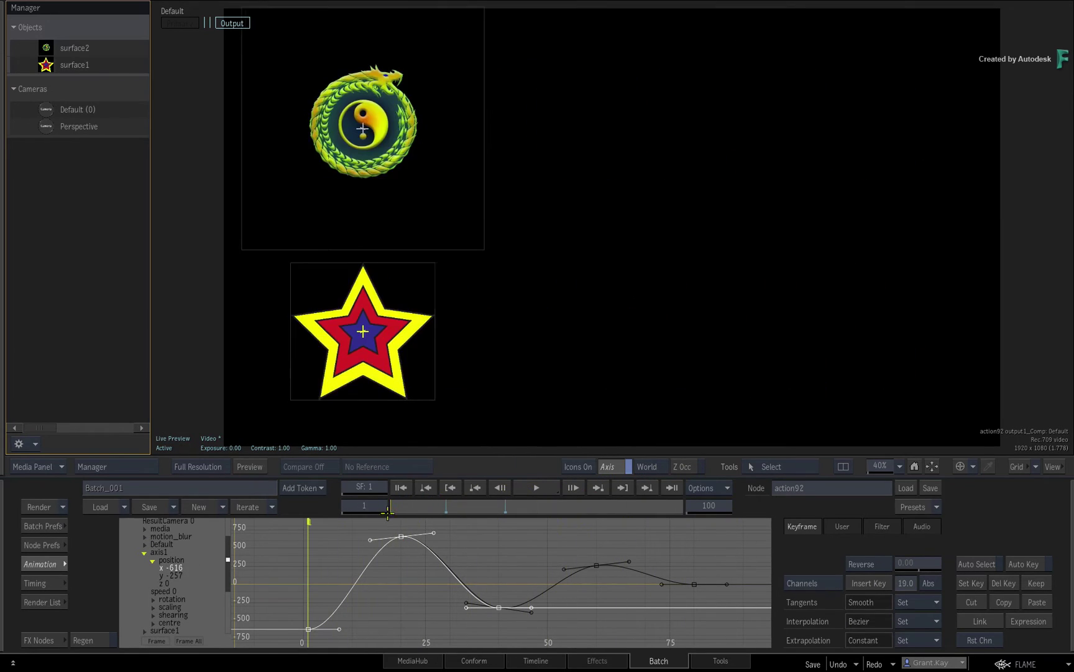
left_click_drag(395, 511, 337, 513)
left_click_drag(413, 506, 381, 500)
left_click_drag(420, 508, 352, 506)
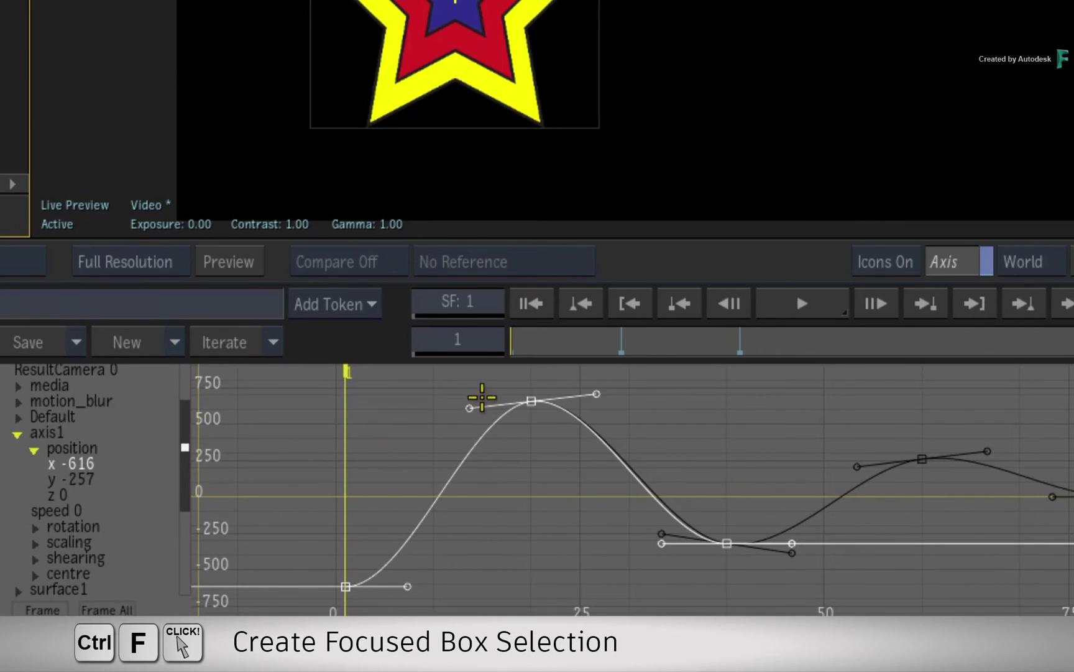
left_click_drag(499, 395, 792, 599)
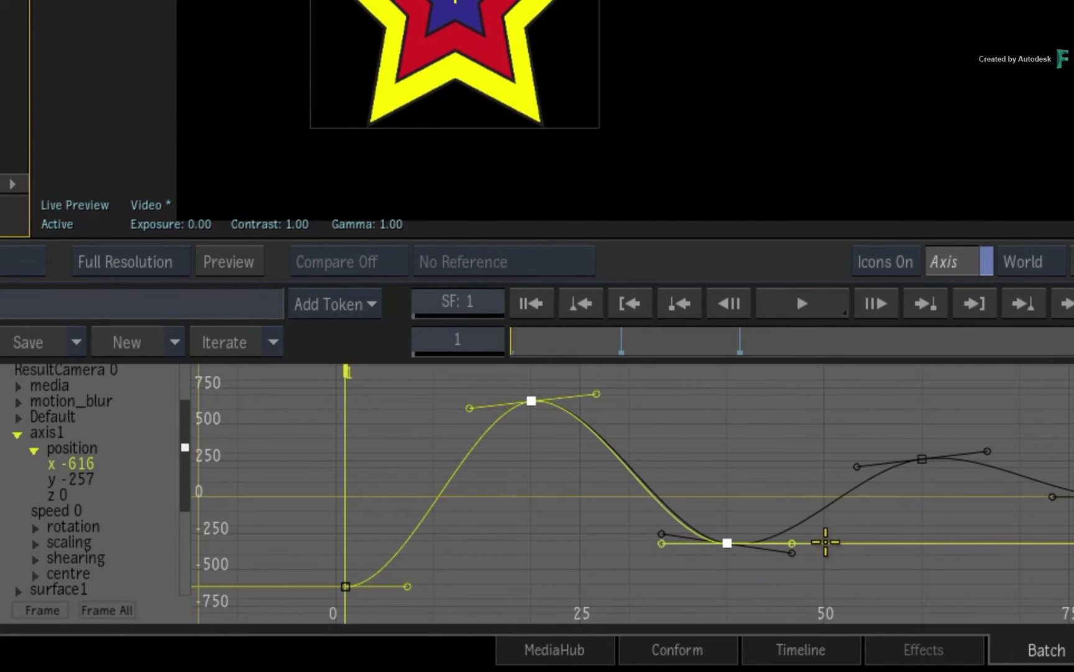
left_click(825, 545)
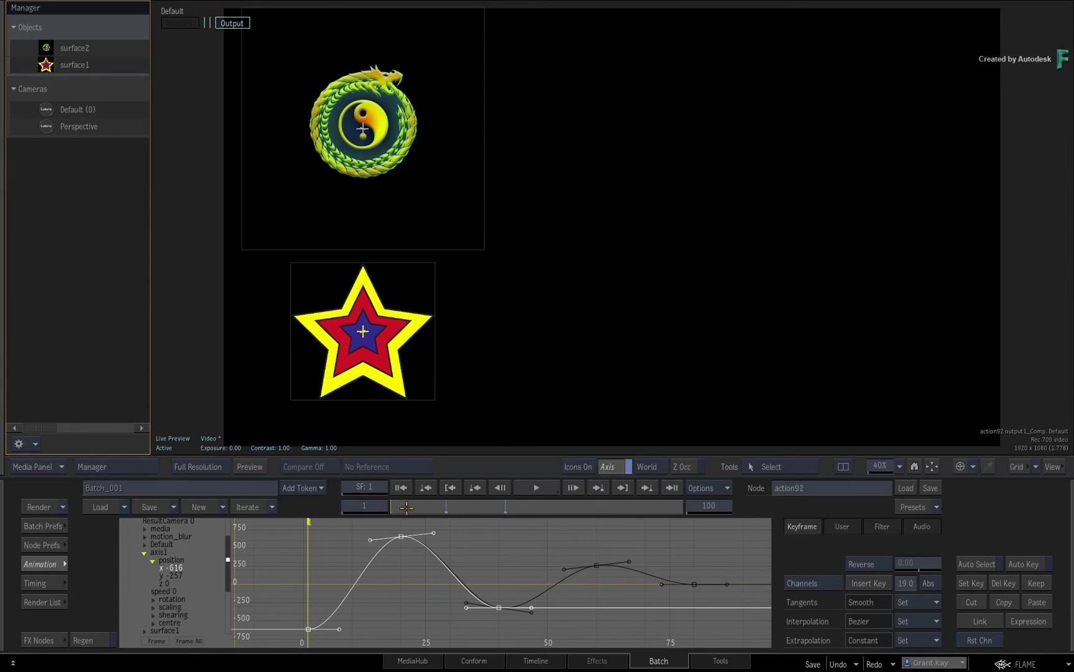
left_click_drag(405, 507, 339, 516)
Step: Undo the earlier paste, box-select the X curve's three keyframes, and target the x channel
key("ctrl+z")
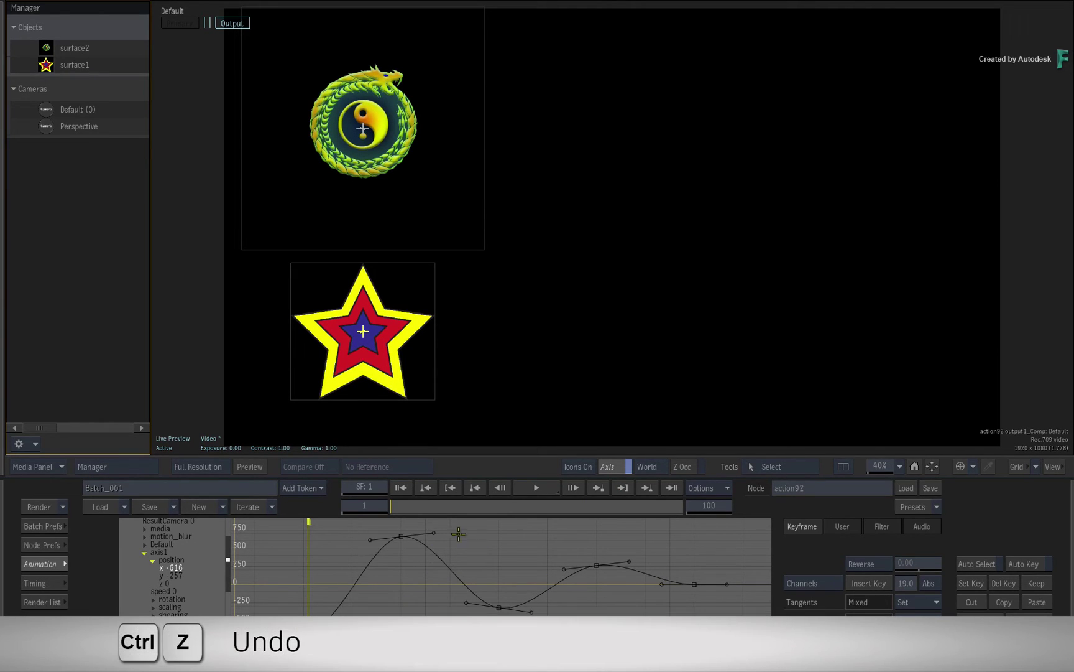
left_click_drag(387, 506, 474, 508)
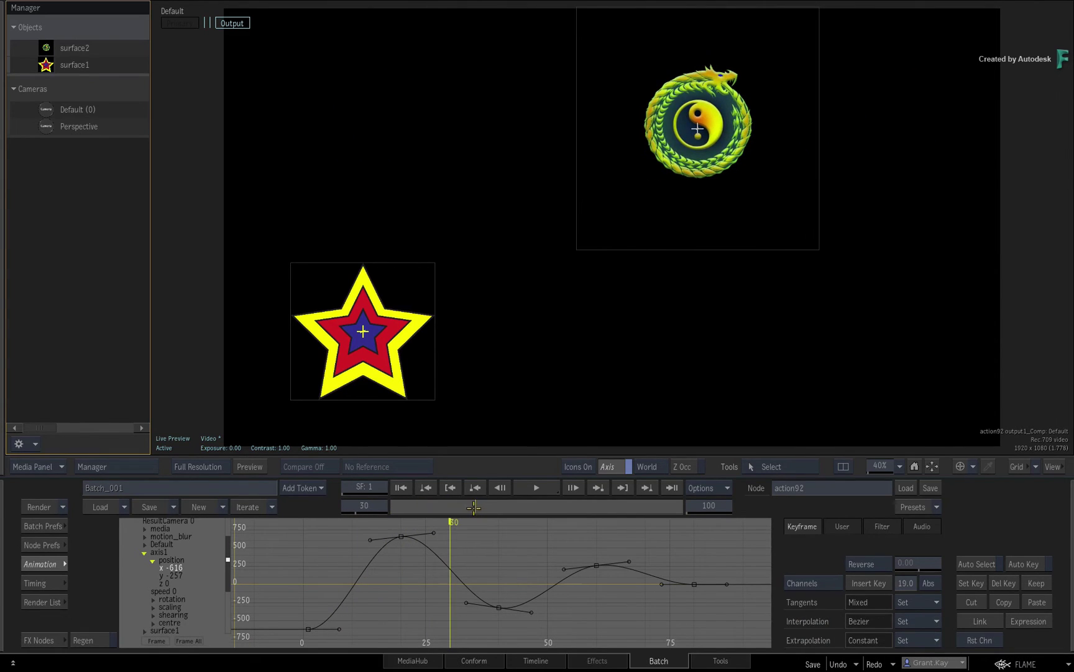
left_click(356, 574)
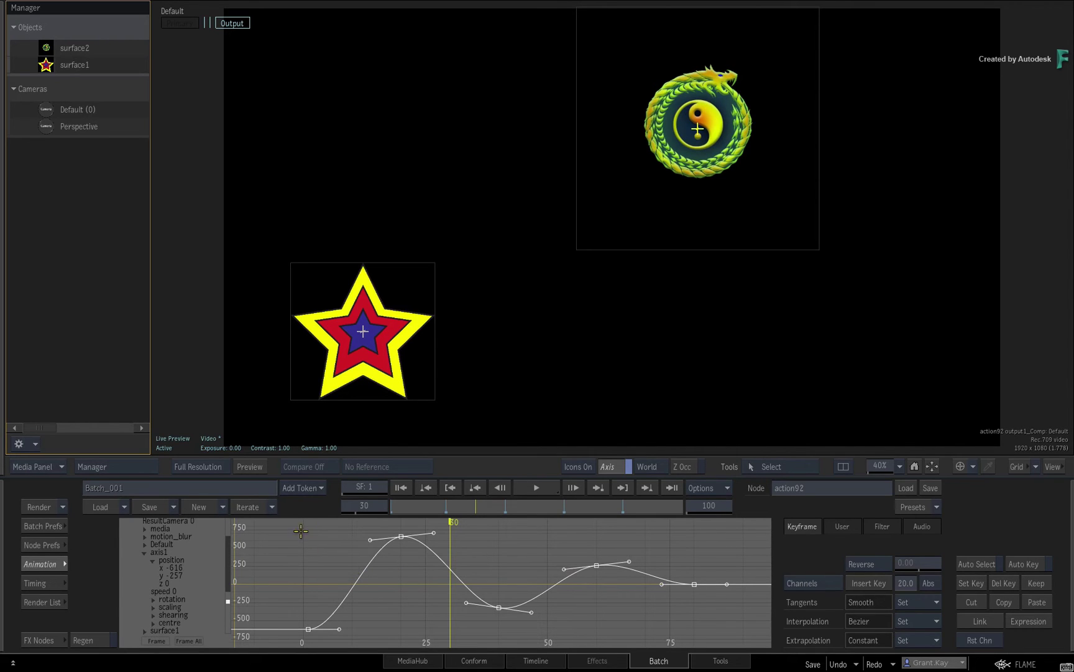
left_click_drag(300, 531, 525, 647)
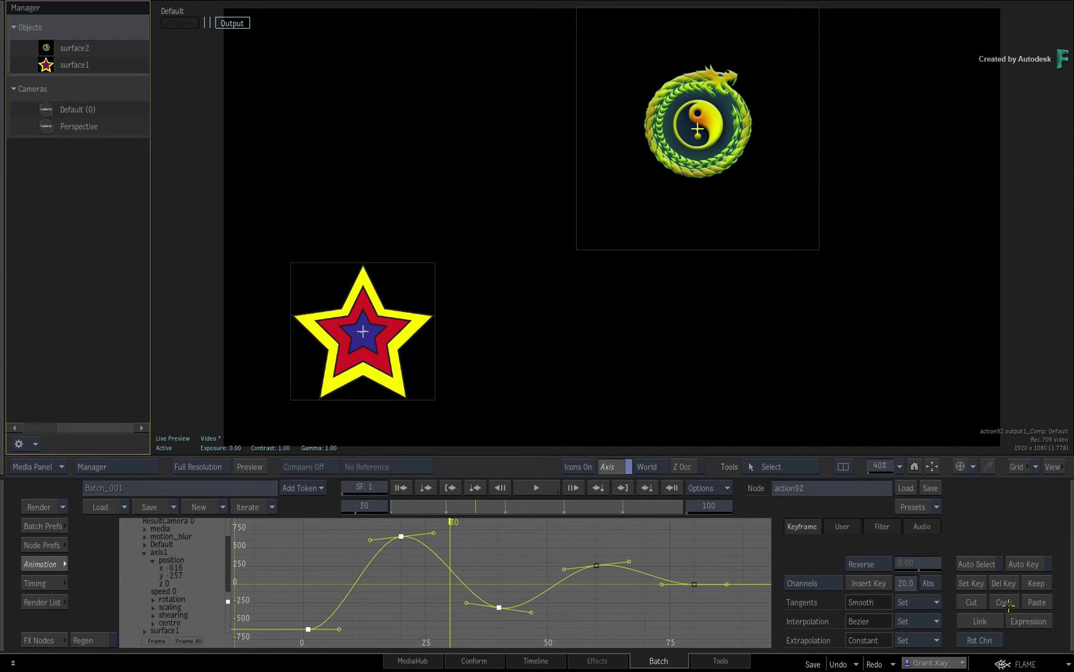
left_click(160, 567)
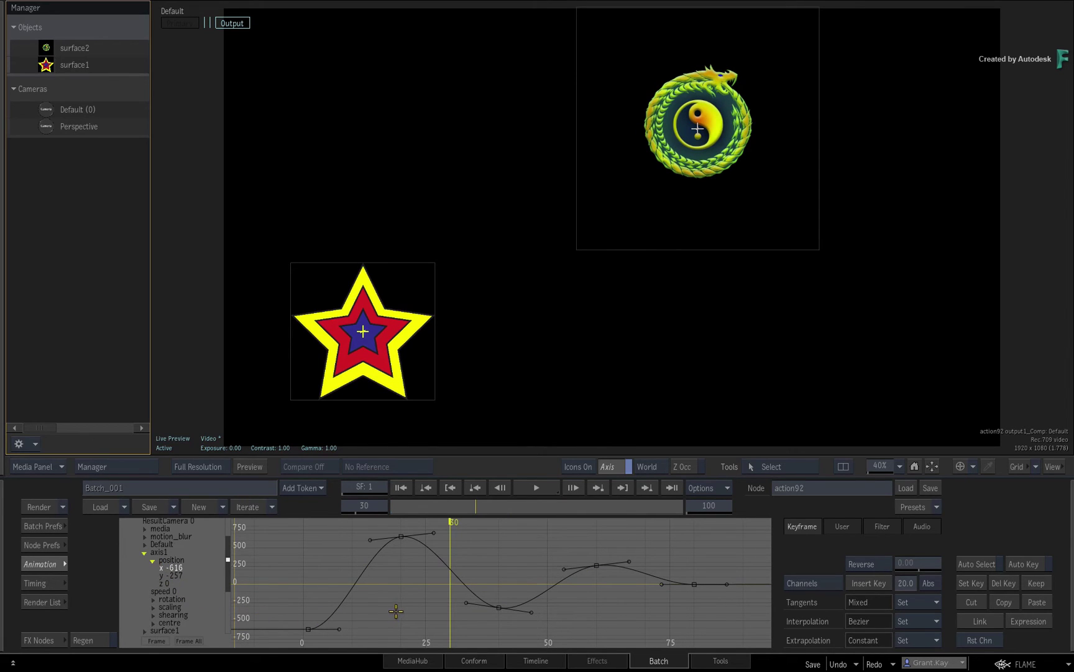
Step: Paste the three keyframes so the copied motion starts at frame 30, then preview it
mouse_move(480, 503)
left_mouse_down()
mouse_move(408, 506)
mouse_move(477, 506)
left_mouse_up()
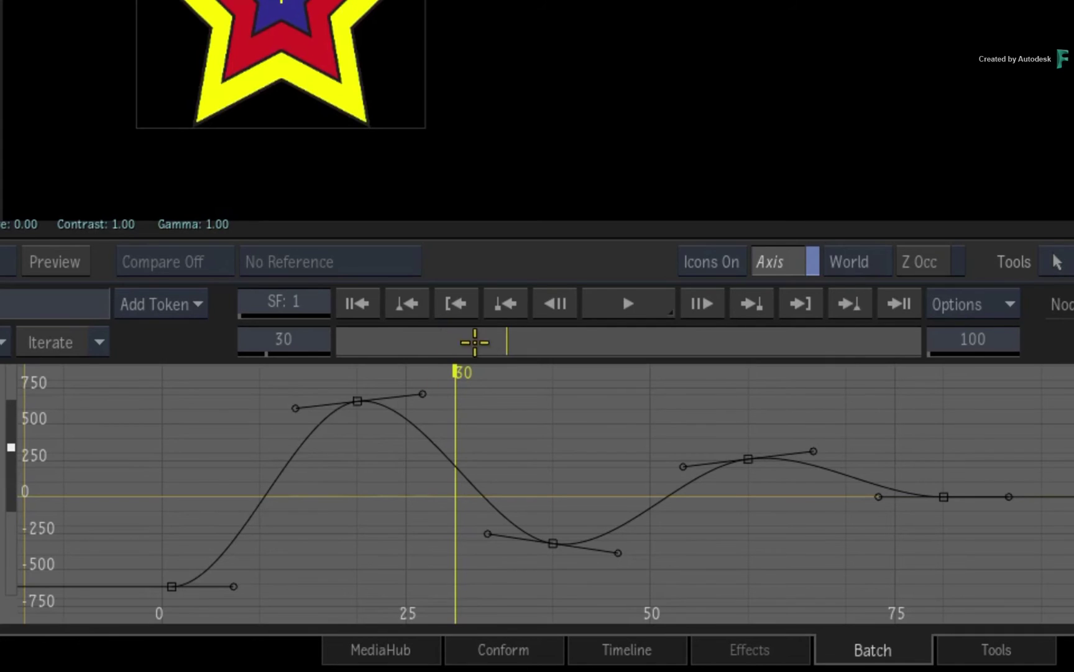
left_click_drag(480, 342, 304, 341)
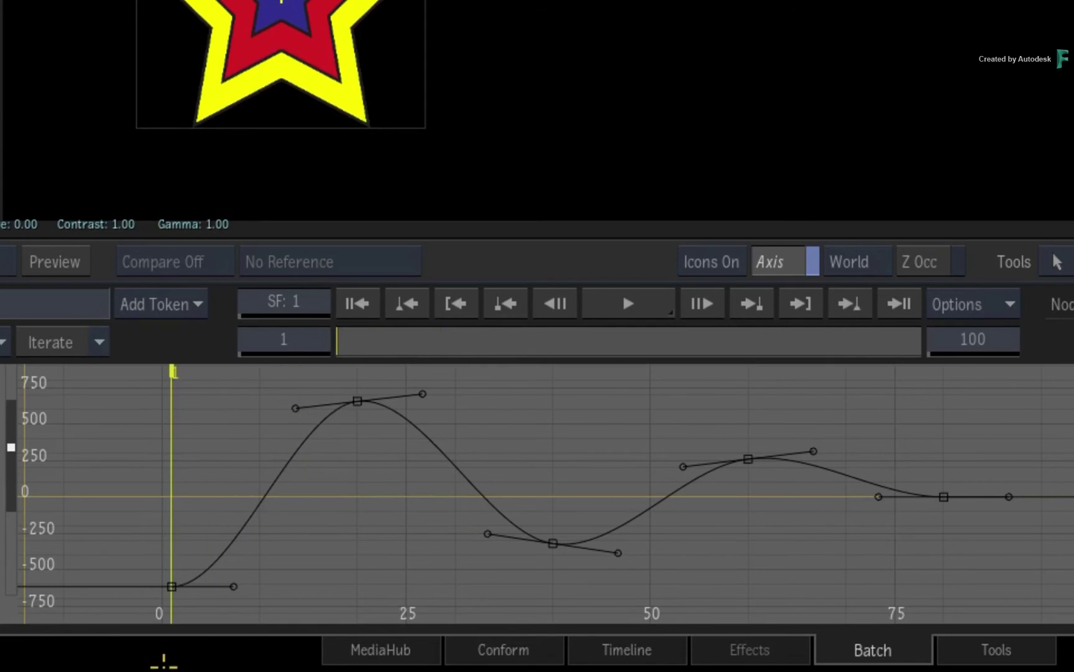
mouse_move(360, 344)
left_mouse_down()
mouse_move(516, 336)
mouse_move(504, 336)
left_mouse_up()
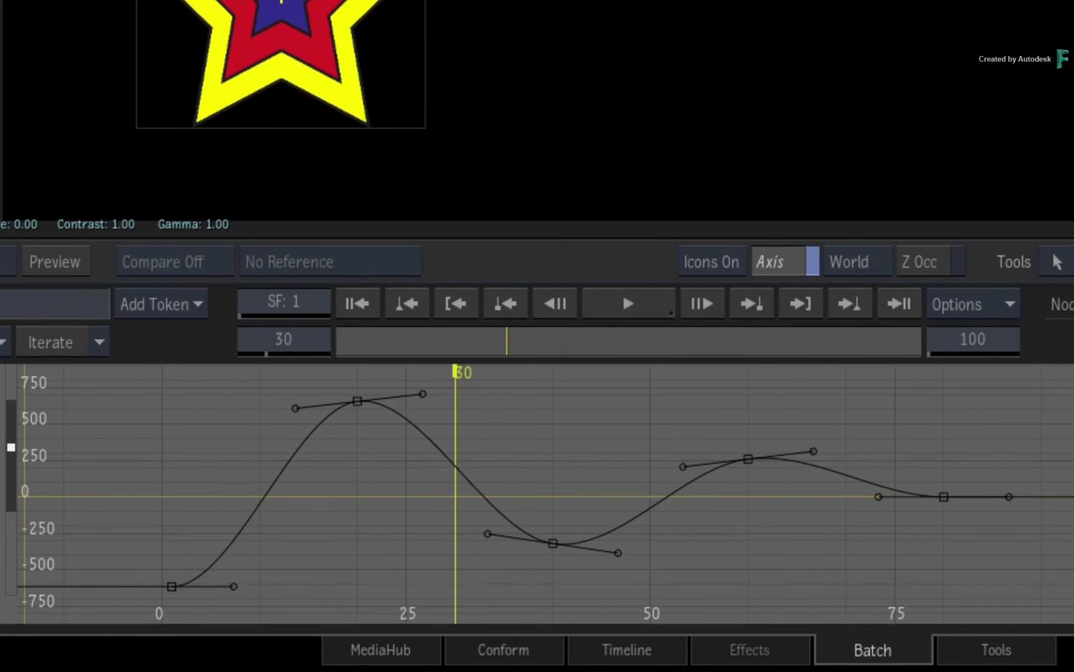
key("ctrl+v")
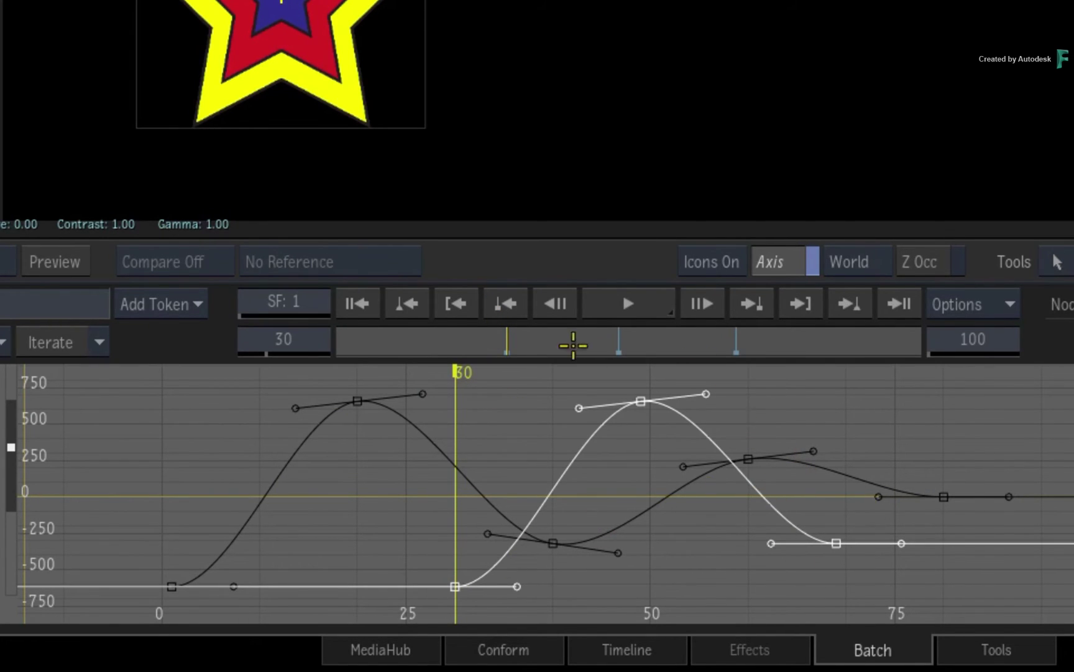
mouse_move(523, 341)
left_mouse_down()
mouse_move(336, 346)
mouse_move(531, 342)
mouse_move(446, 334)
mouse_move(319, 365)
mouse_move(506, 327)
left_mouse_up()
left_click(628, 303)
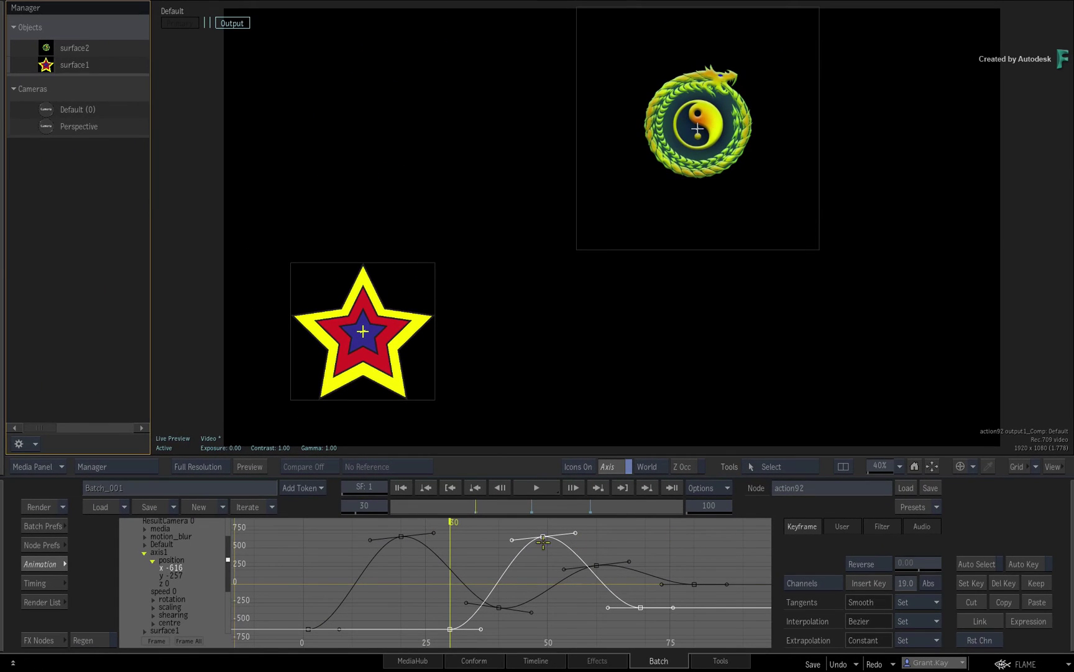
left_click_drag(475, 502, 364, 515)
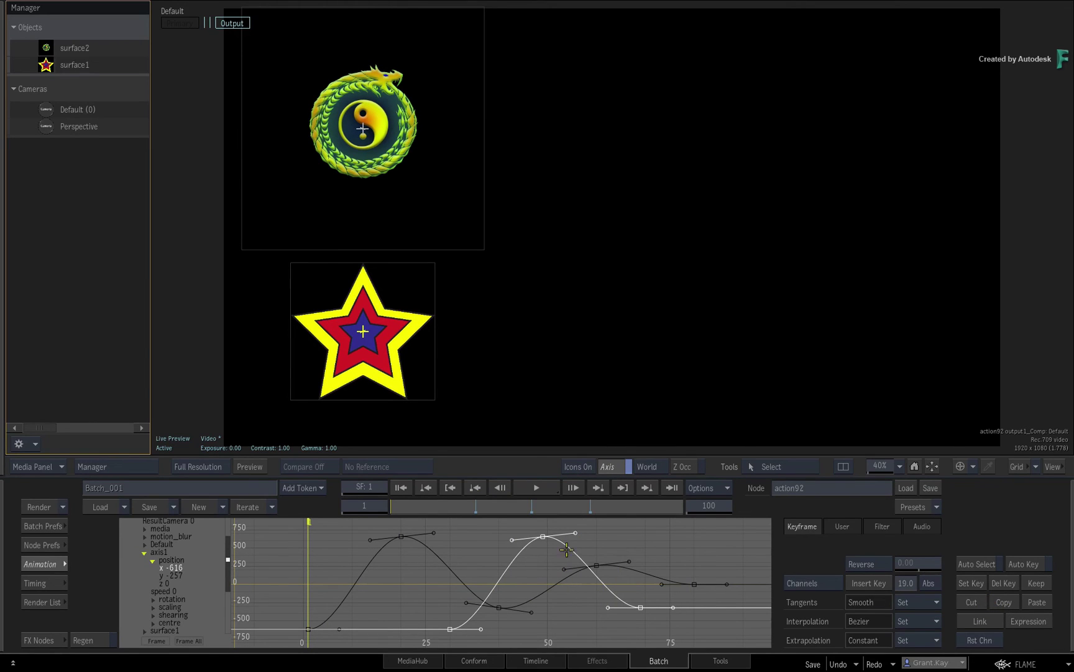
Step: Scrub to frame 51, then paste the X keyframes again starting from frame 1
left_click_drag(398, 499, 362, 515)
left_click(1037, 602)
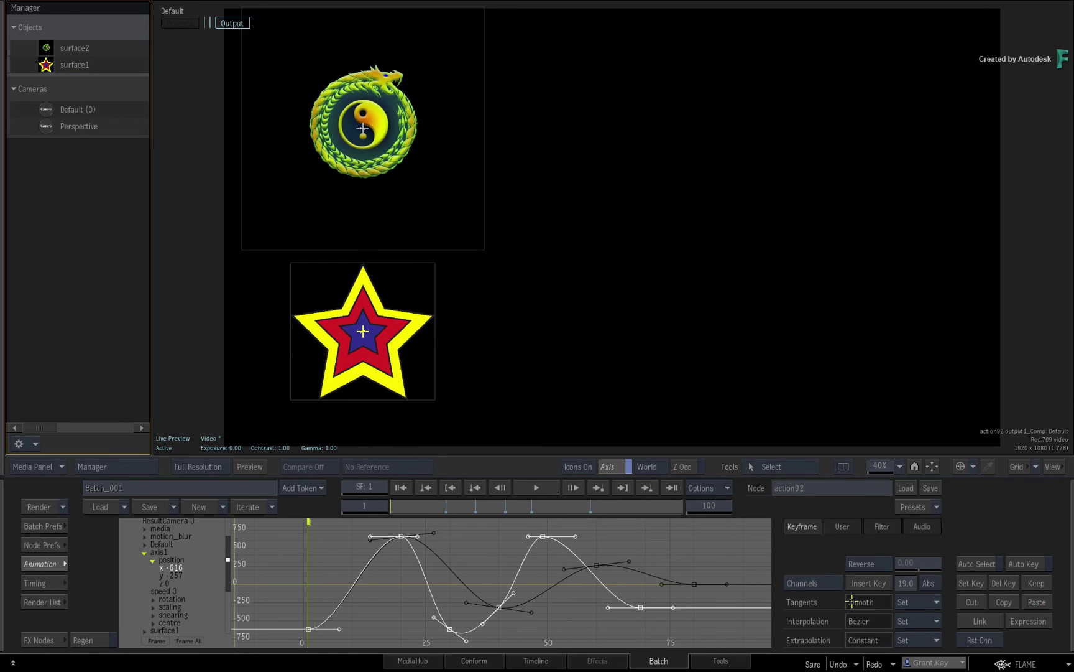